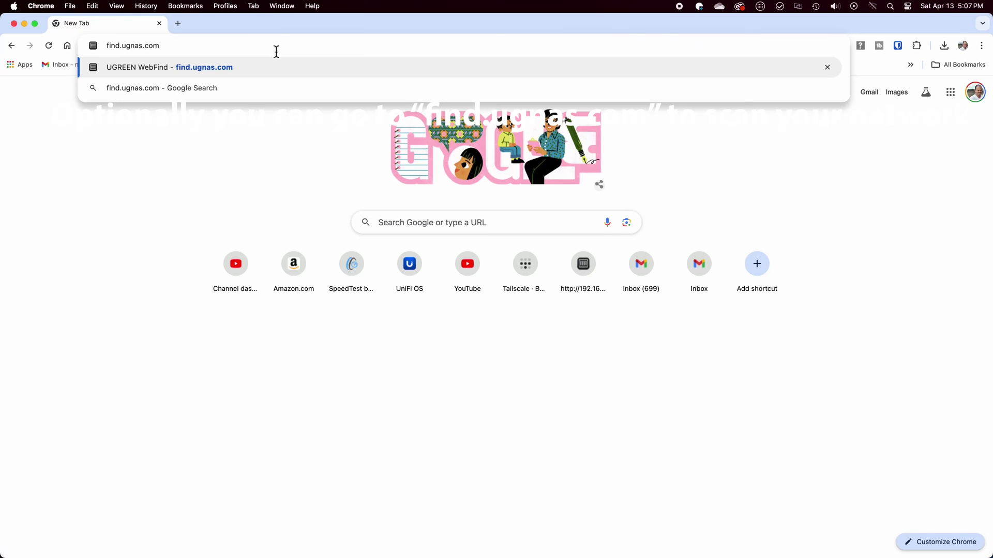
Load find.ugnas.com to scan for the NAS, and accept English as the installer language
key(Return)
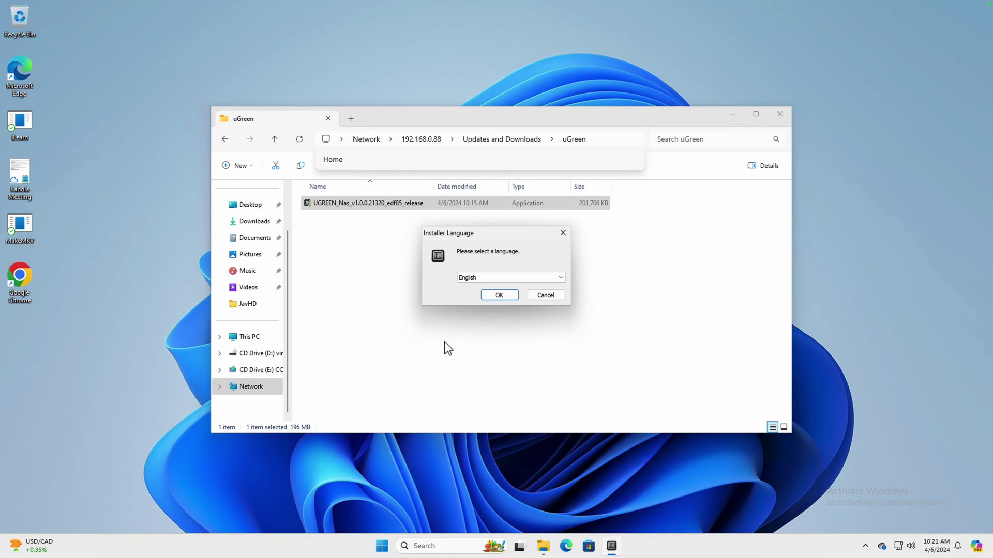
key(Return)
Install the UGREEN Nas client from the network share
click(555, 352)
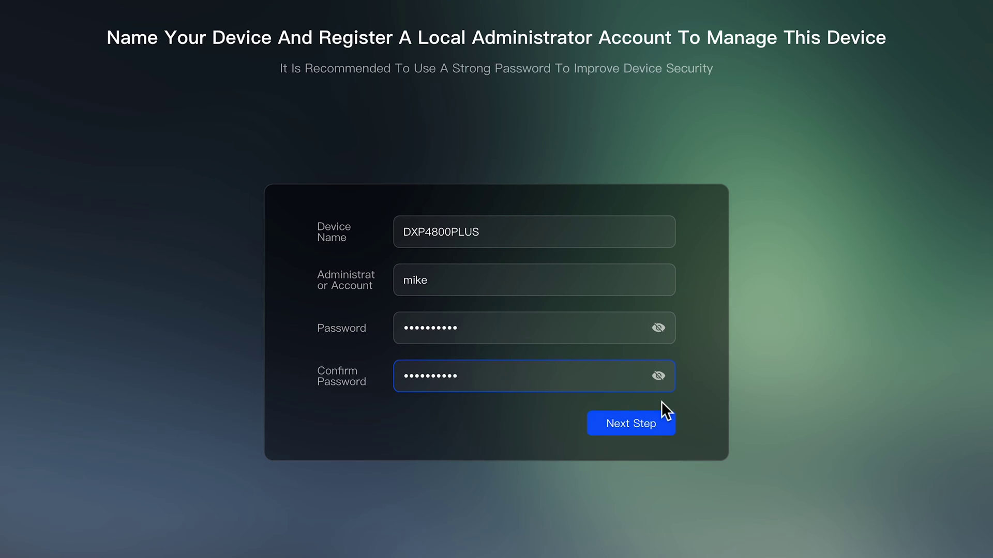
Name the device DXP4800PLUS with an admin account, skip Ugreen binding, and auto-install all updates
click(656, 424)
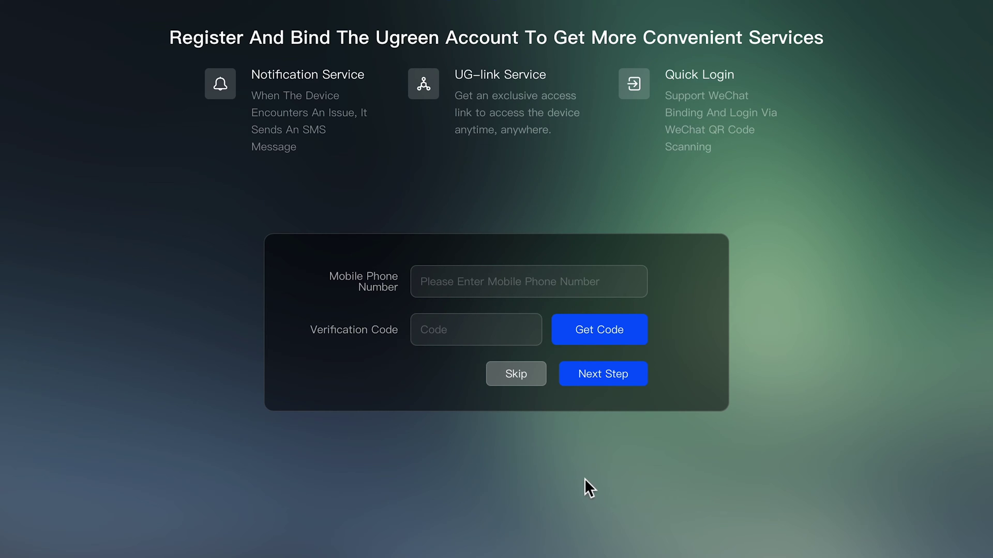
click(516, 374)
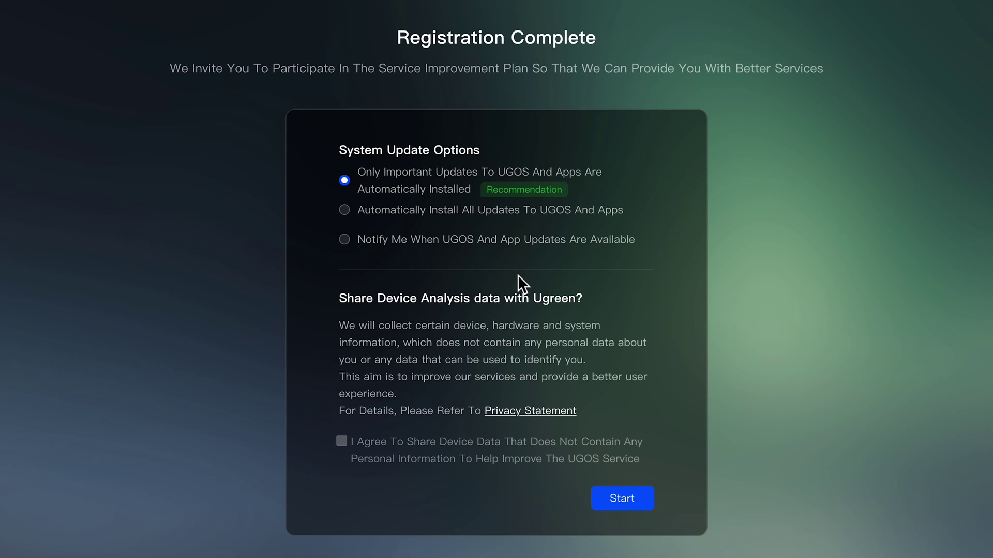
click(427, 217)
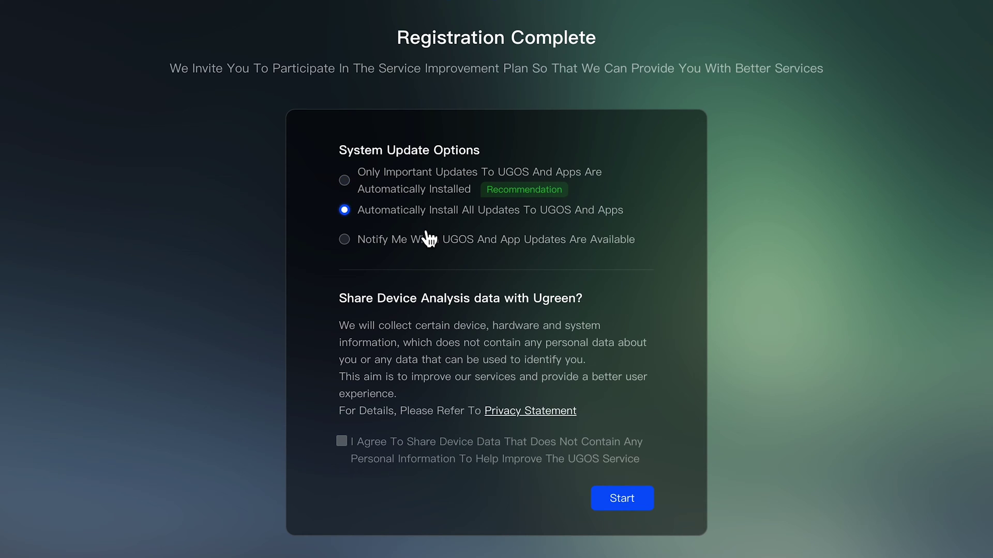
click(610, 501)
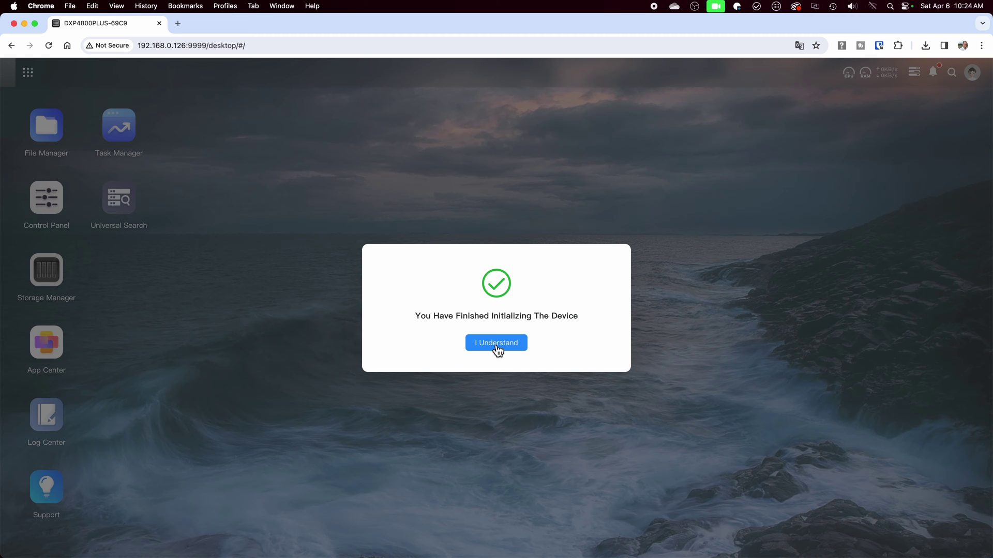
Dismiss the initialization message and install system version 1.0.0.0518 via Update and Restore
click(498, 344)
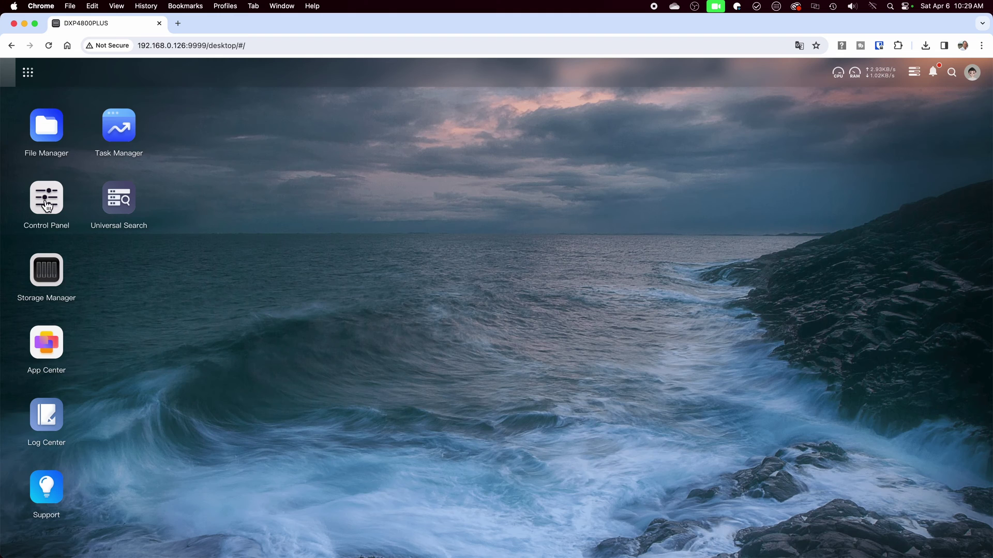
click(47, 198)
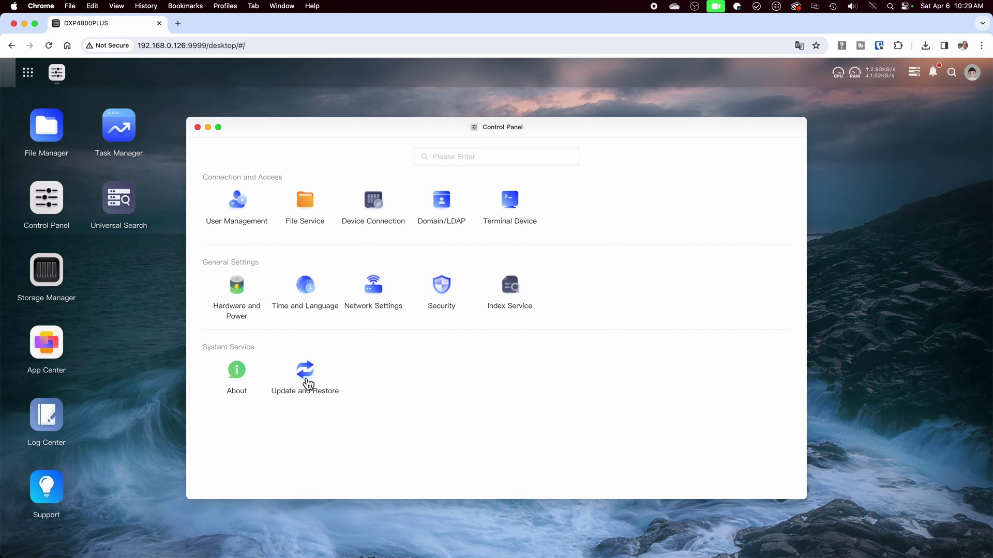
click(306, 382)
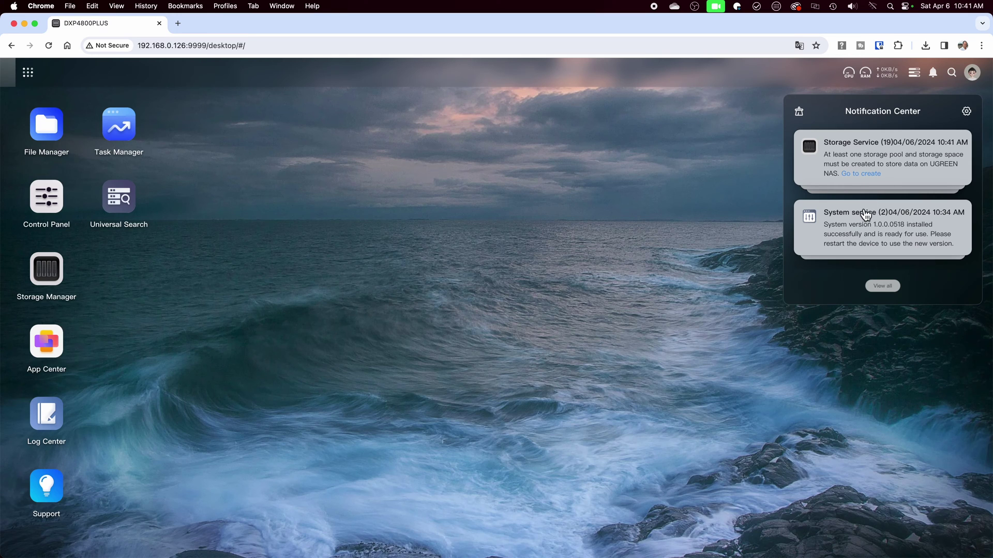
Launch the storage pool create wizard from the Notification Center
click(894, 166)
click(894, 166)
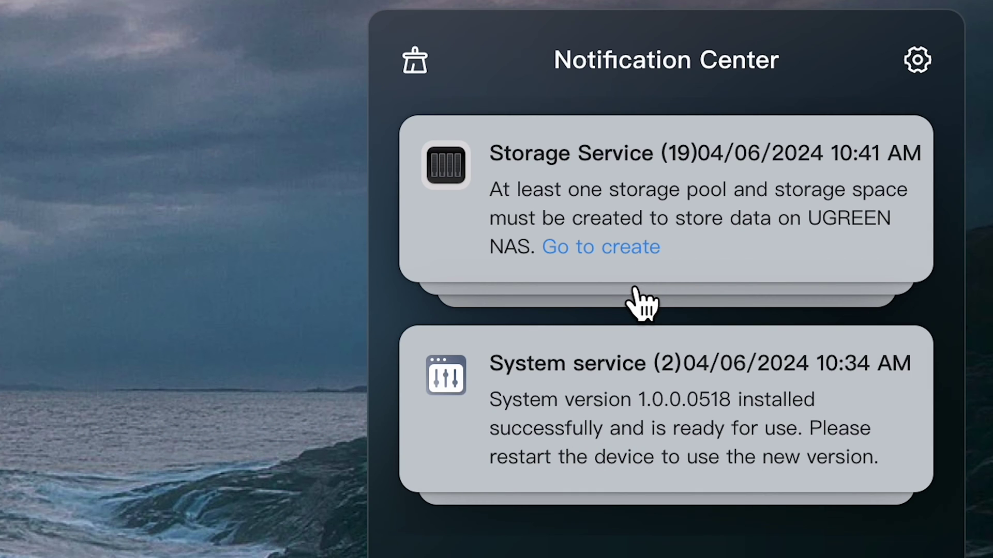
click(601, 247)
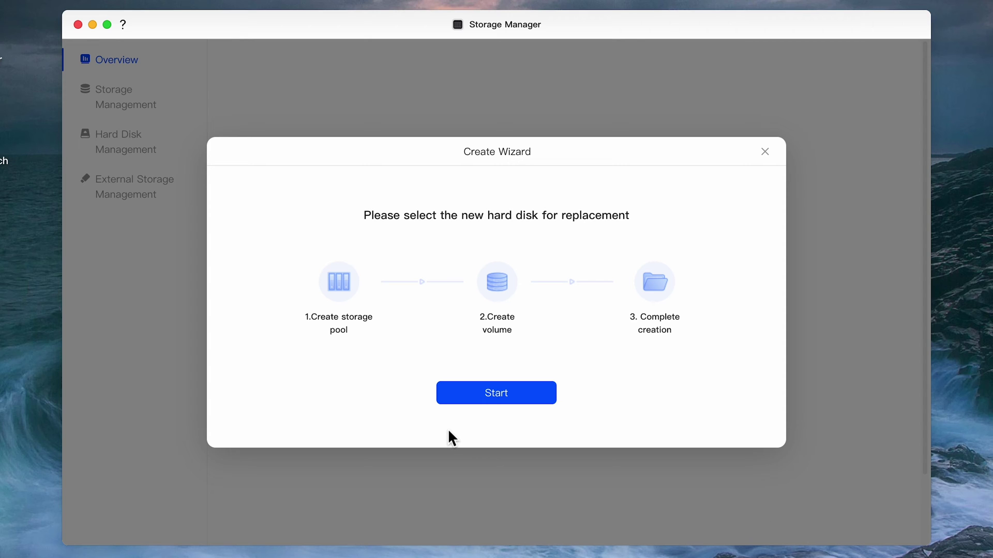
Configure the new storage pool as RAID 5 across Hard Disks 1–4
click(494, 398)
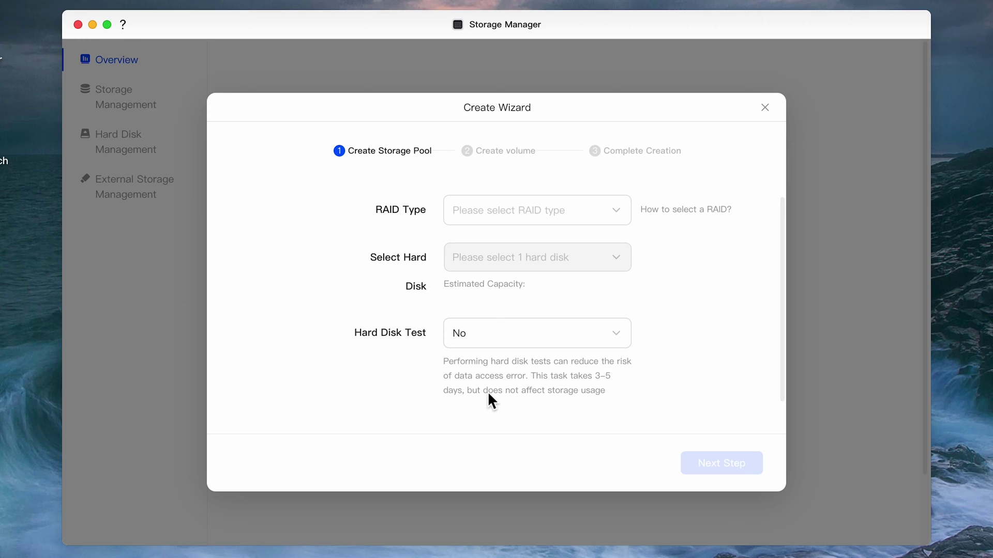
click(526, 209)
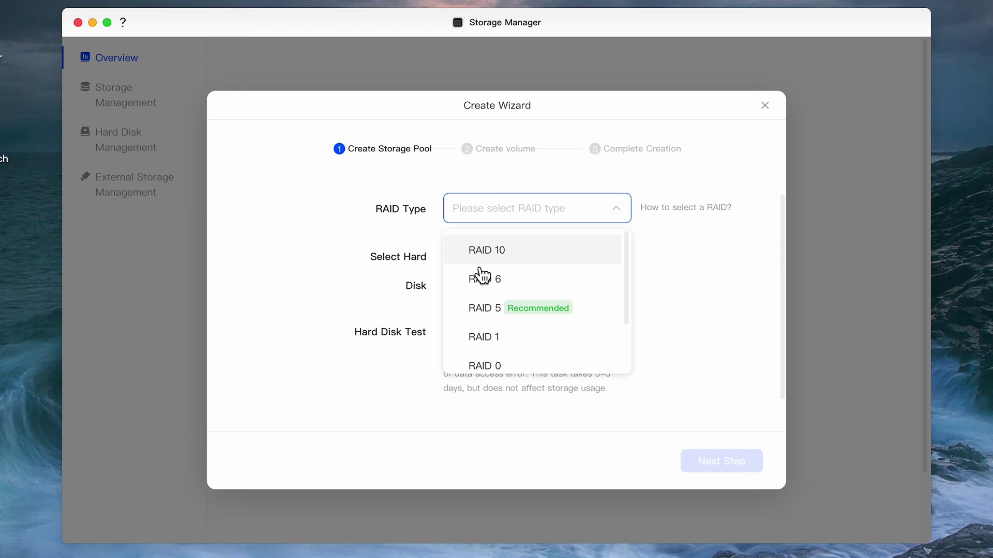
click(462, 375)
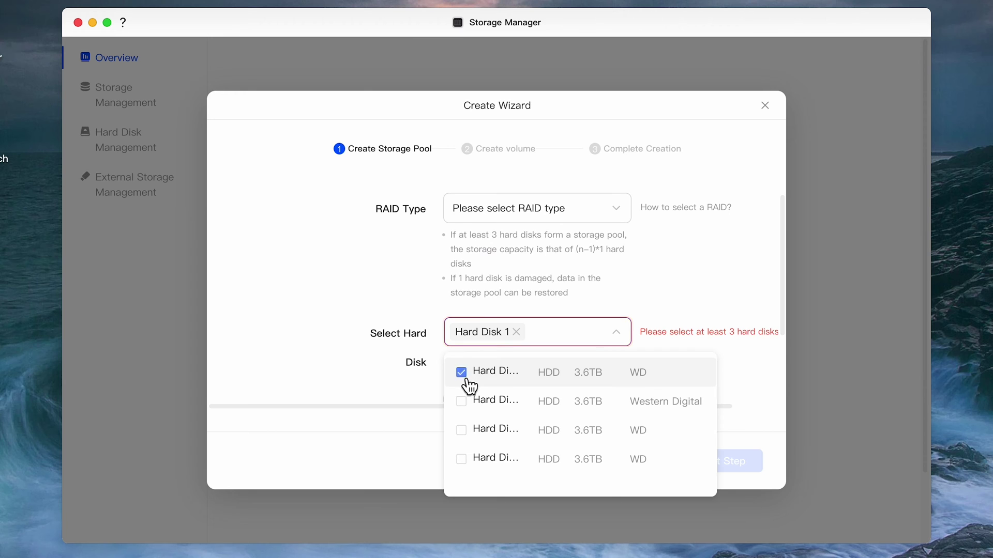
click(461, 402)
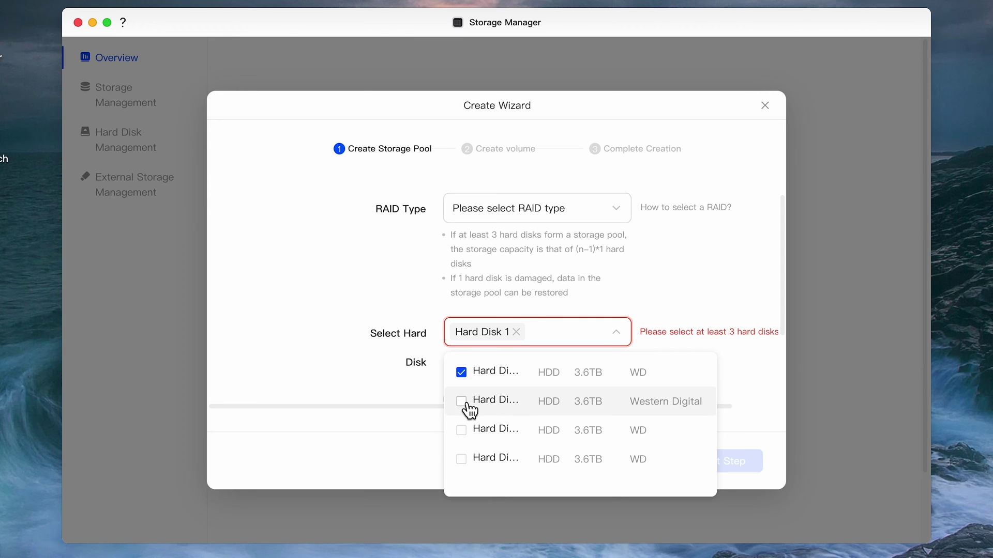
click(462, 431)
click(460, 459)
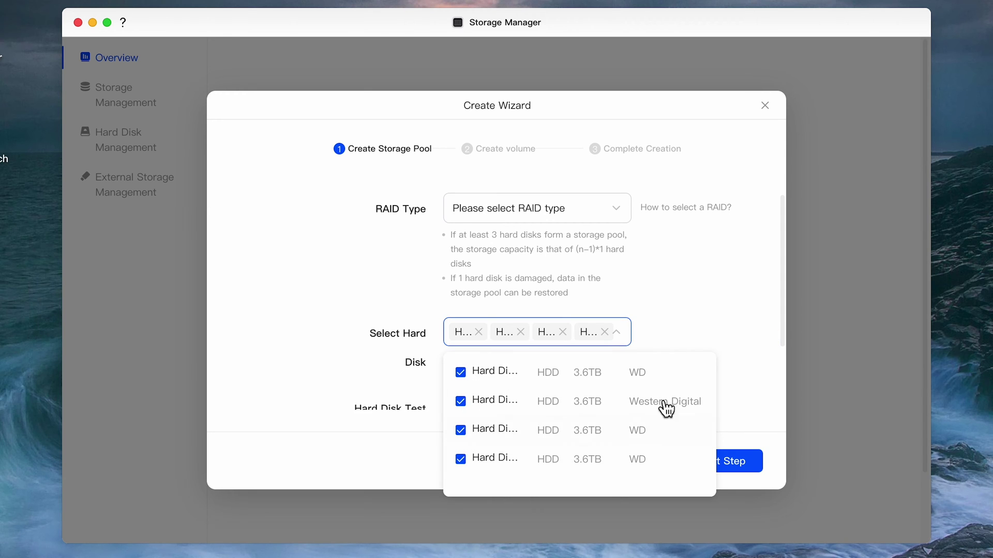
click(718, 341)
scroll(723, 380, down, 3)
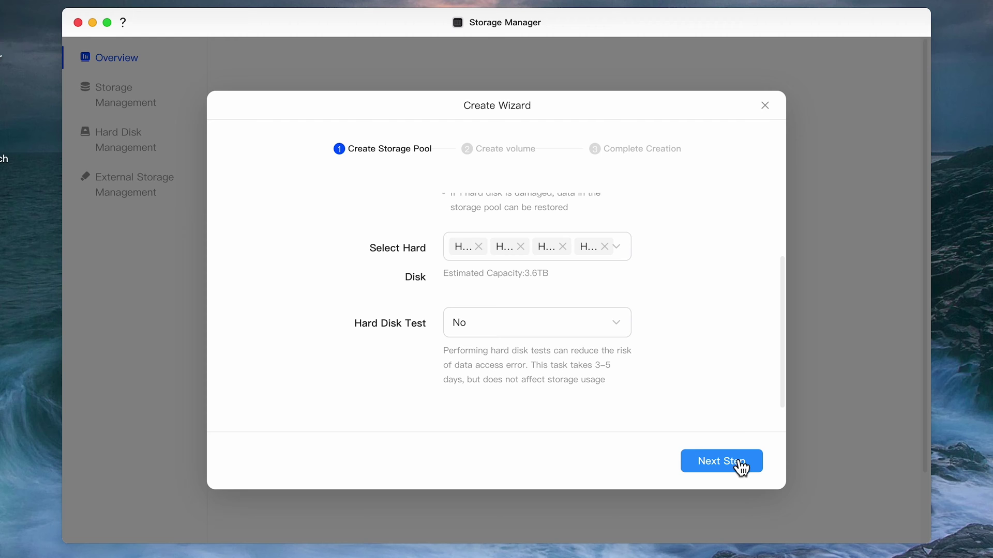
click(733, 463)
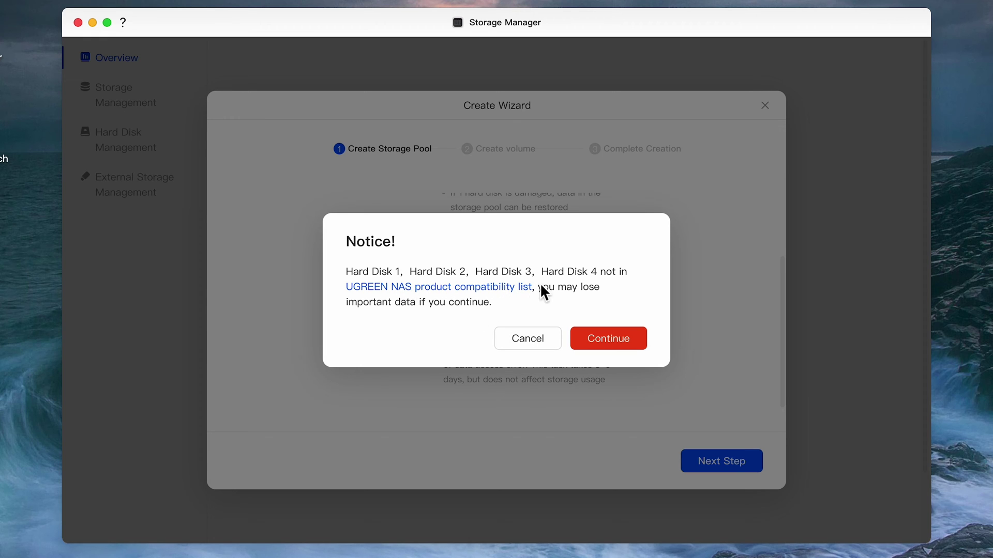
Keep full-capacity Btrfs Volume 1 and confirm erasing the disks with the admin password
click(614, 342)
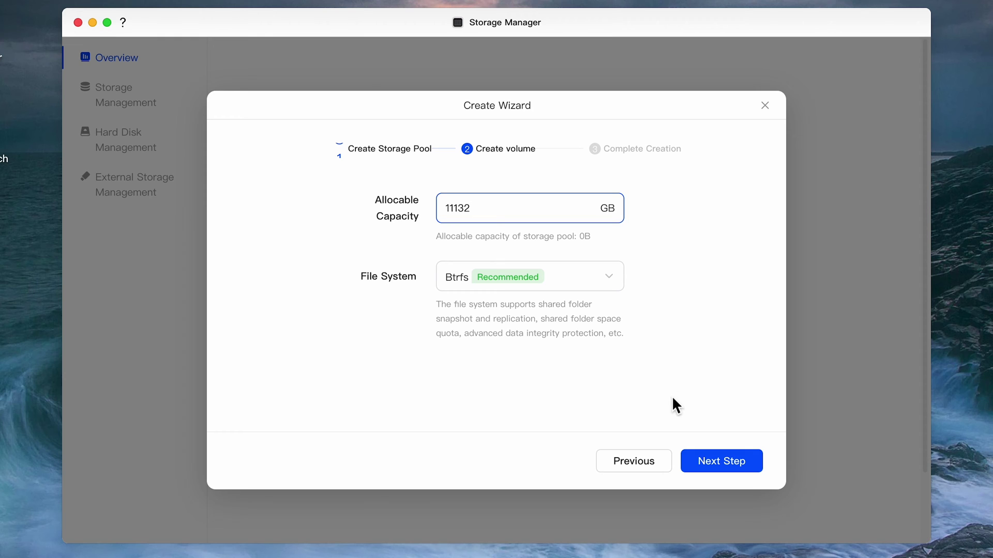
click(713, 470)
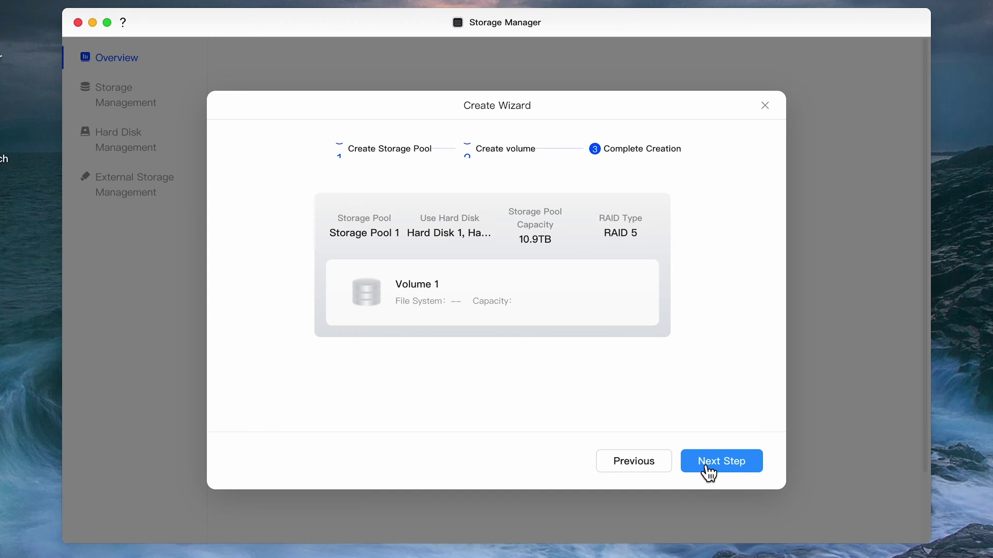
click(707, 466)
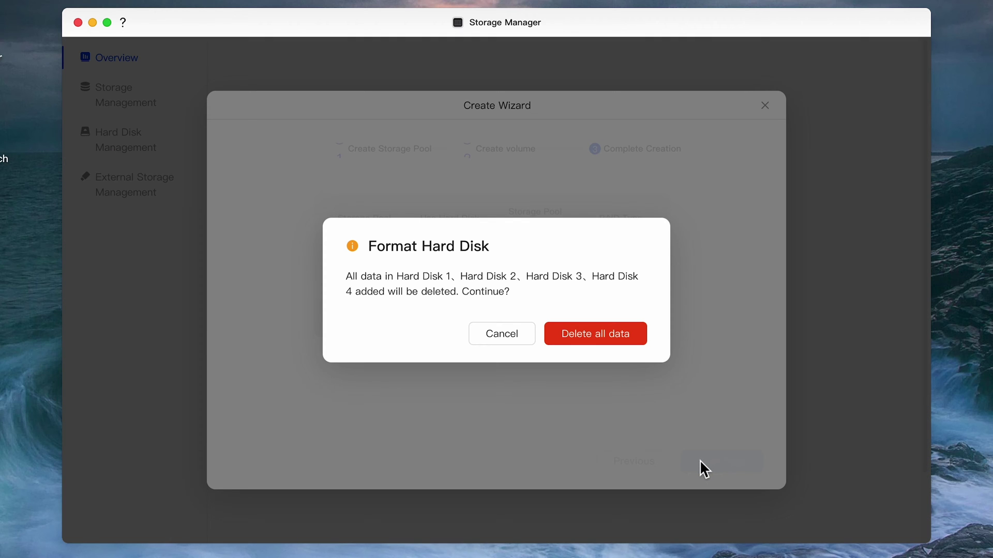
click(583, 342)
click(602, 356)
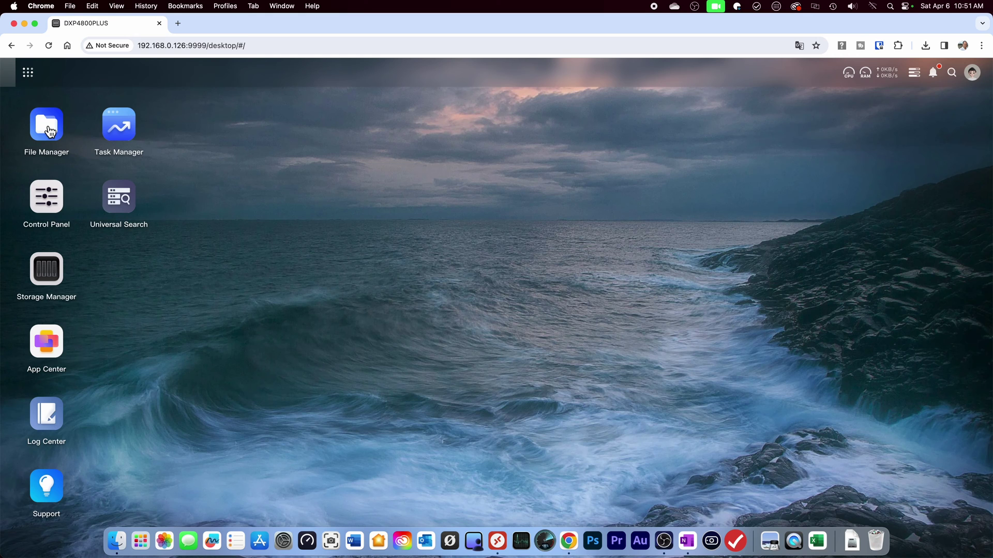
Create the shared folder 'Test 1' on Volume 1 in File Manager, accepting default permissions
click(47, 127)
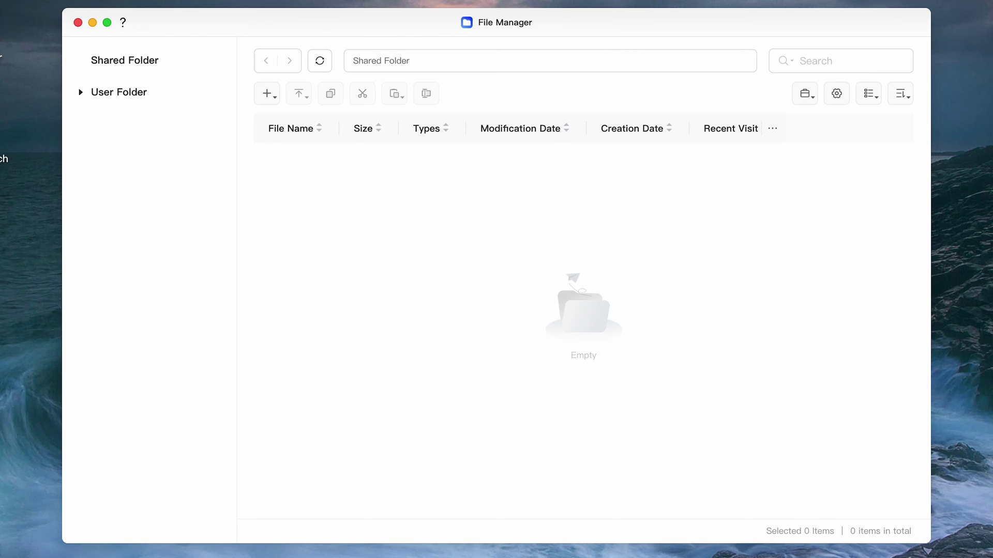
click(267, 94)
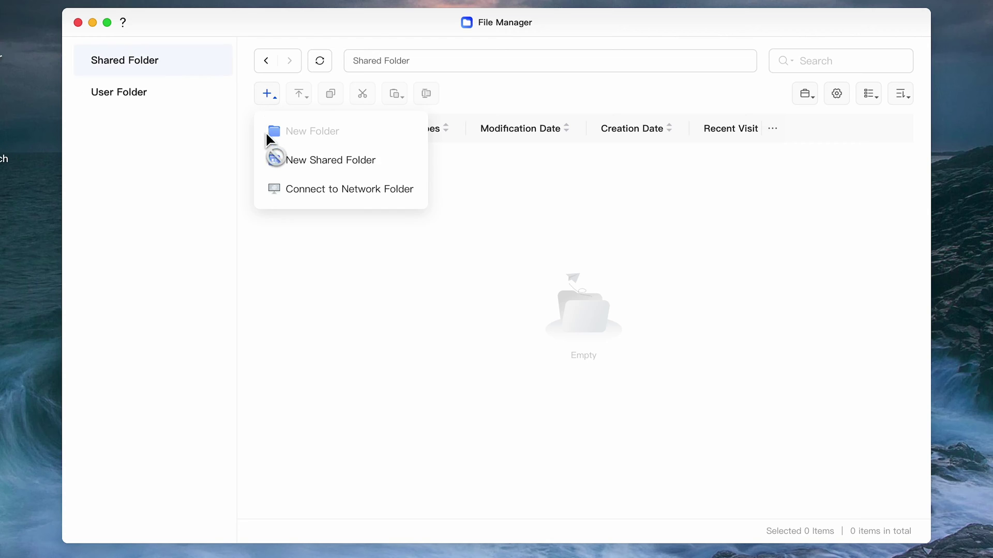
click(318, 166)
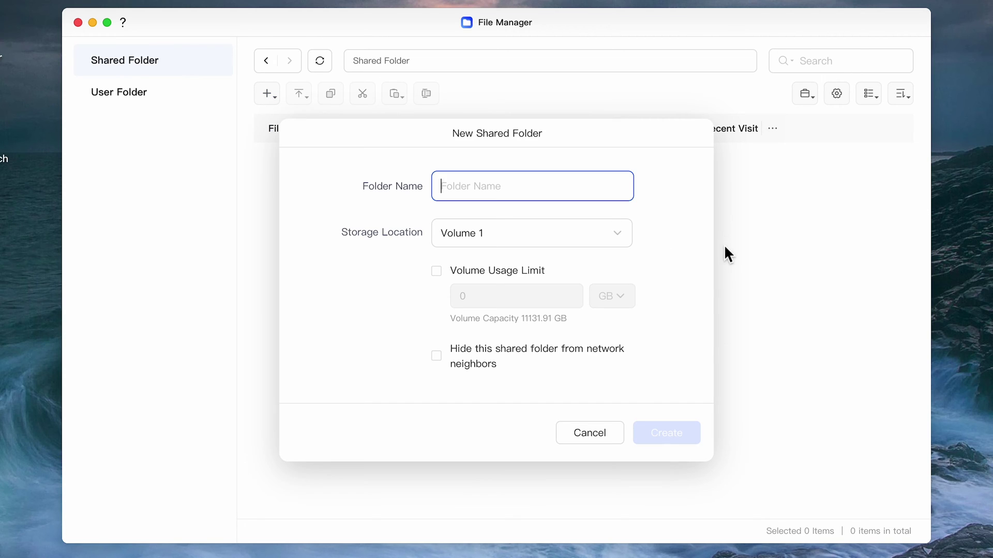
text(Test)
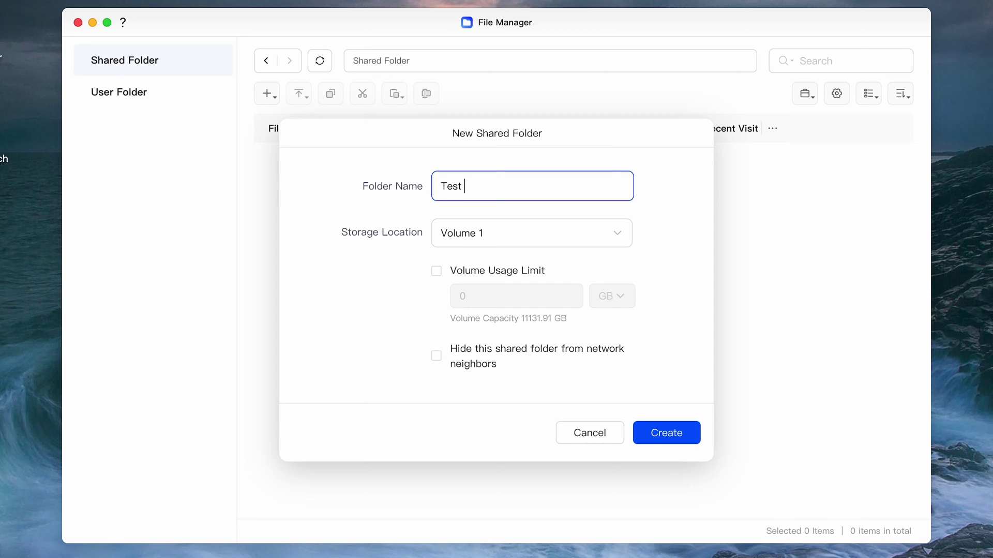
text( 1)
click(600, 237)
click(600, 237)
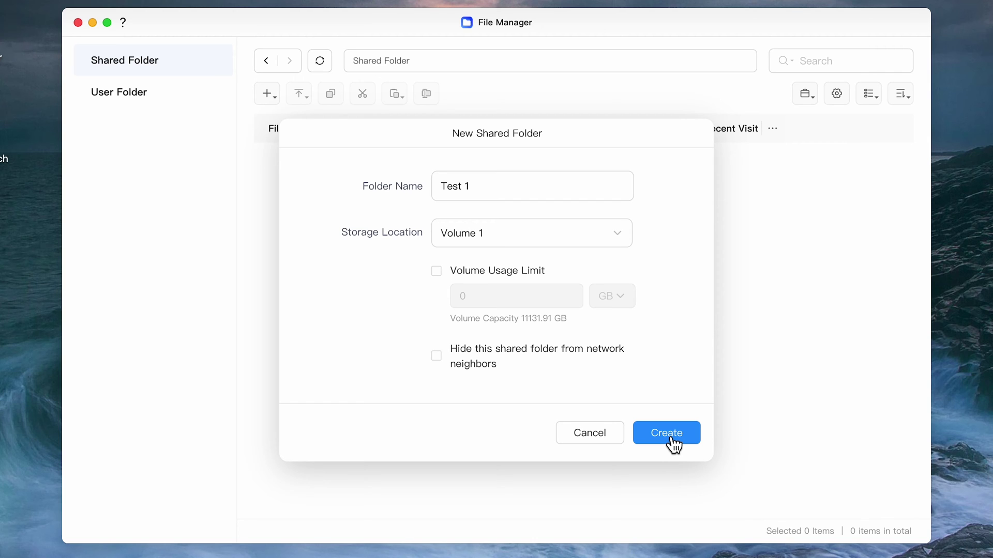
click(672, 439)
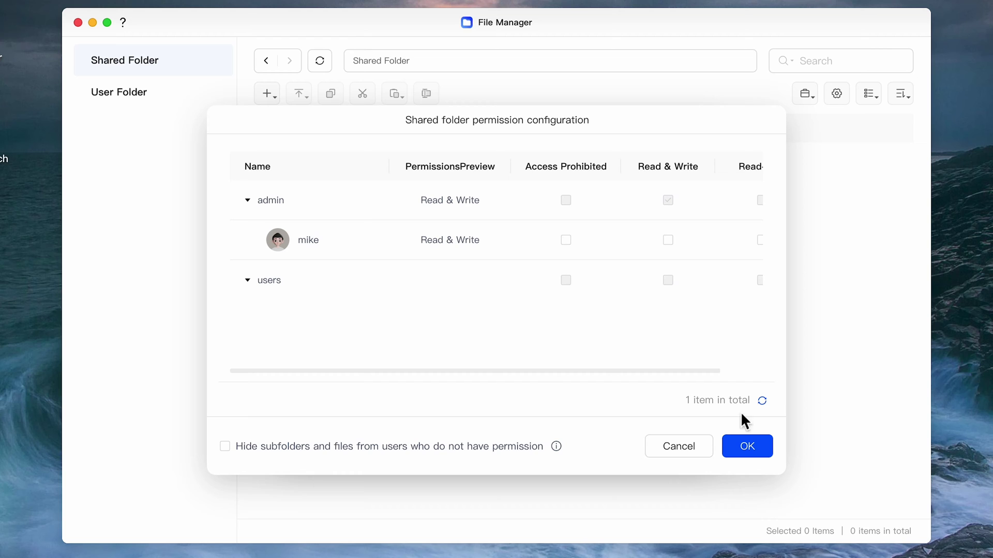
click(733, 455)
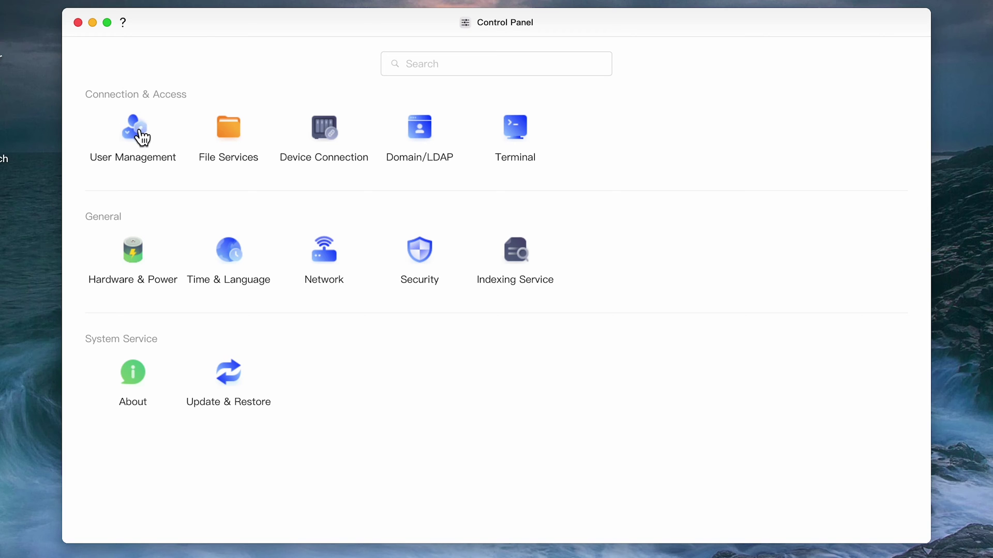
Create user Testlimited with a password and read-only access to Test 1
click(140, 136)
click(250, 105)
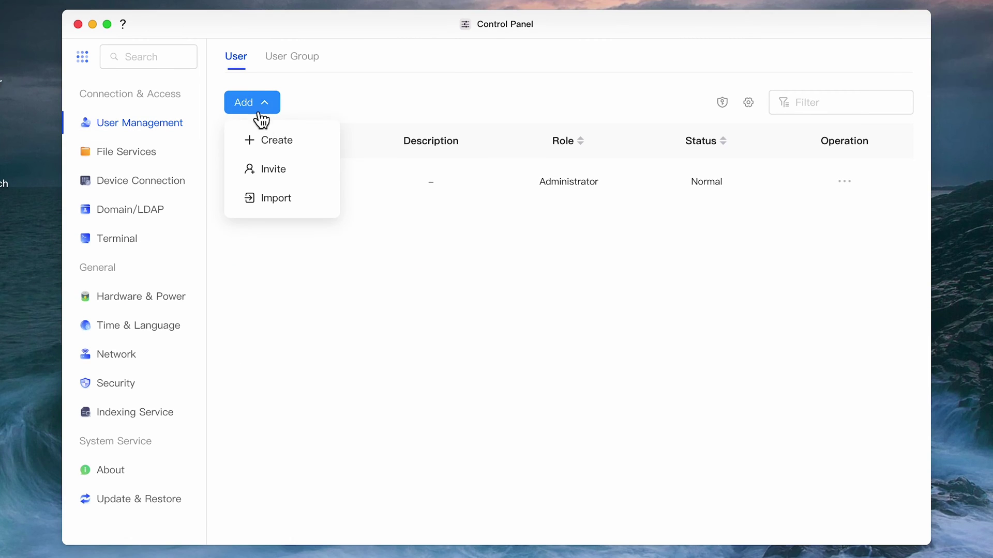
click(277, 137)
click(404, 137)
text(Tes)
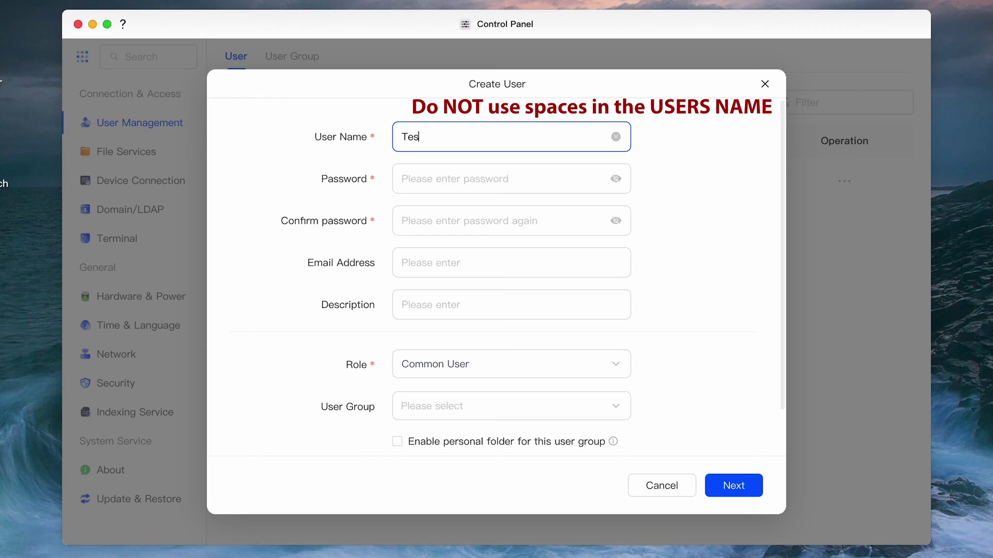
text(tlimited)
key(Tab)
text(••••••)
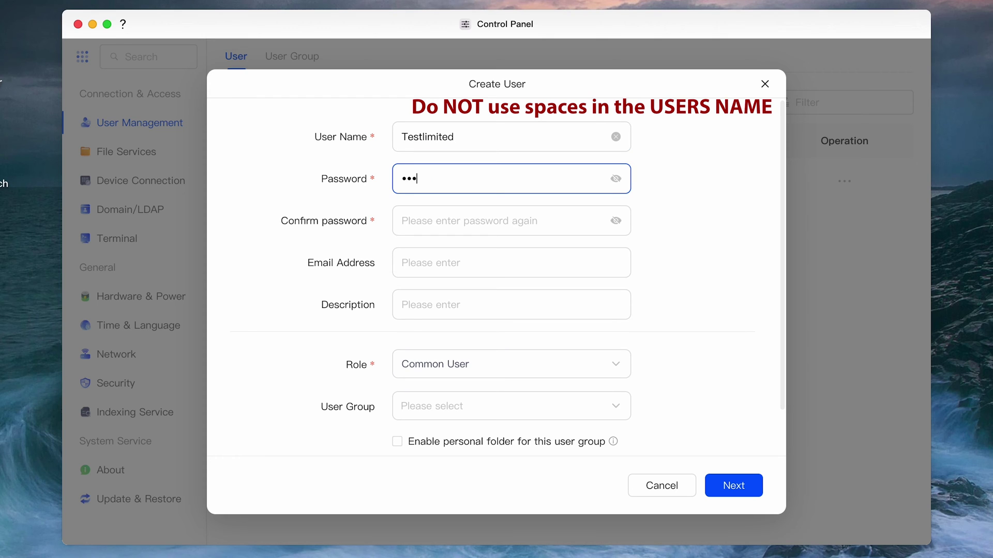
text(••••)
key(Tab)
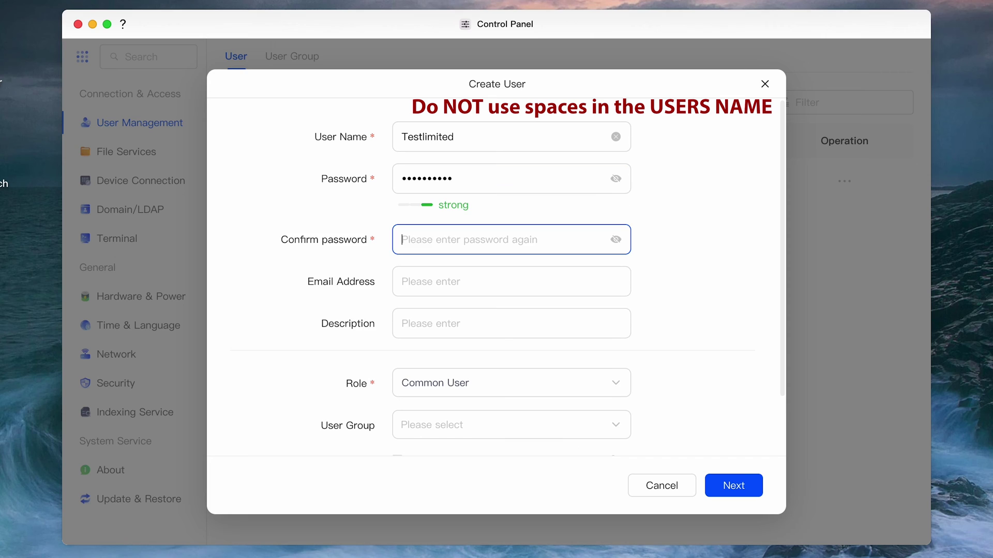
text(••••••••••)
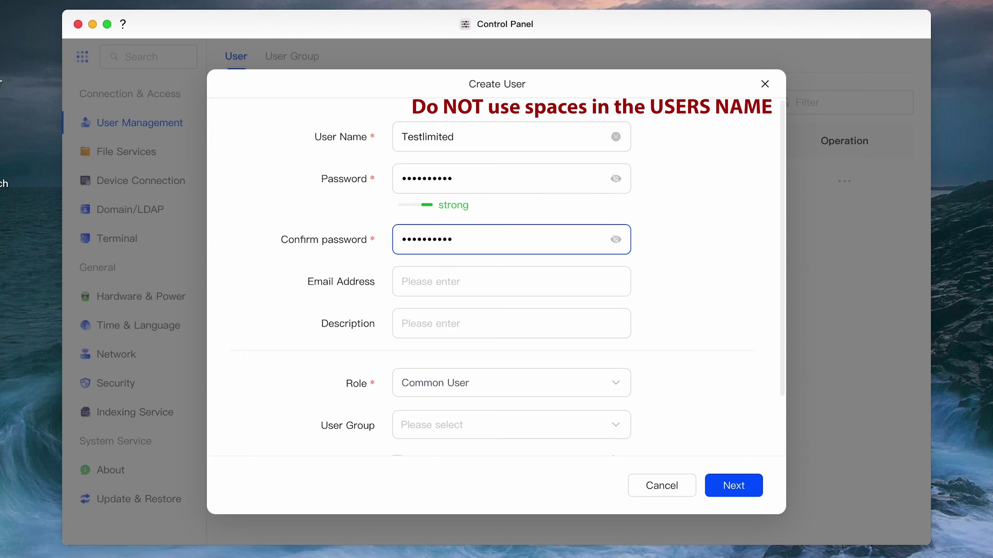
click(730, 493)
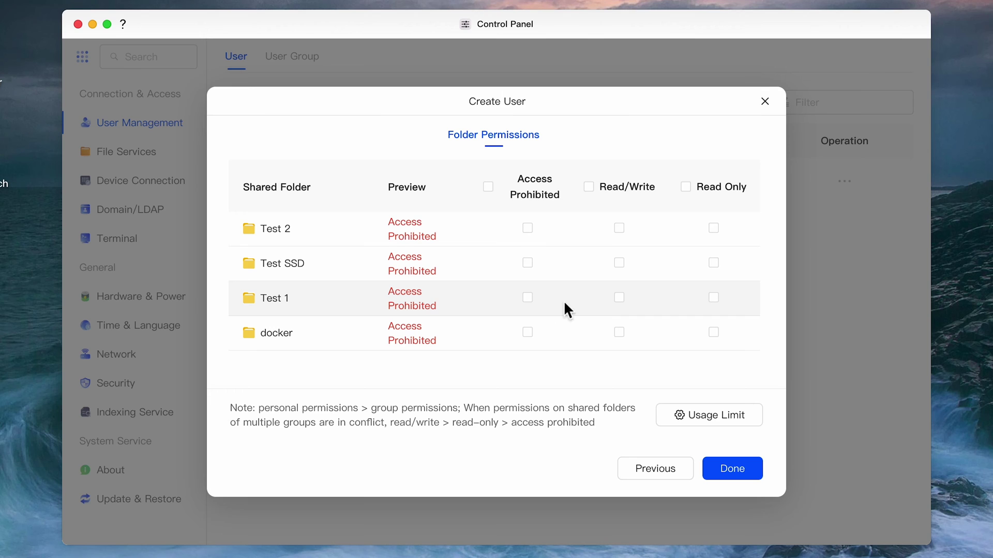
click(720, 309)
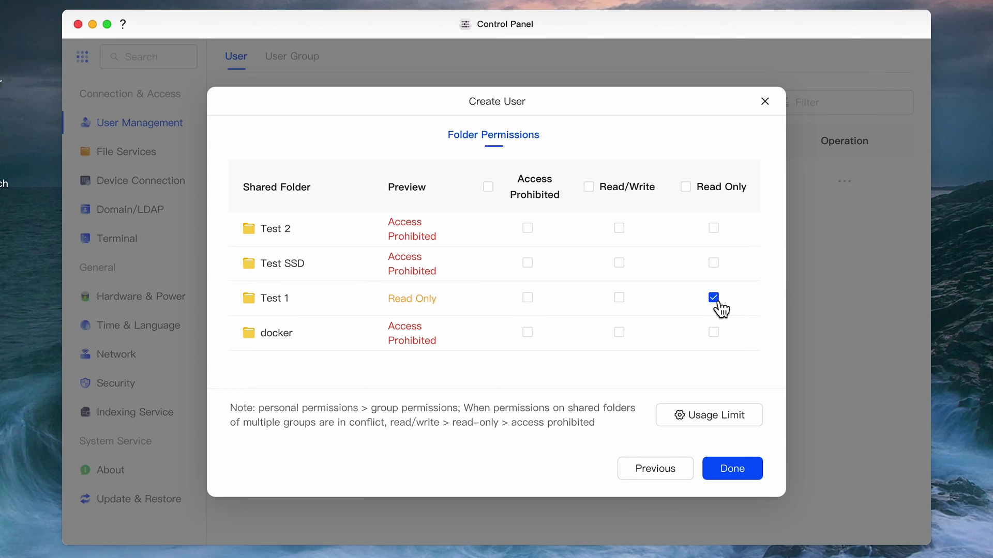
click(731, 467)
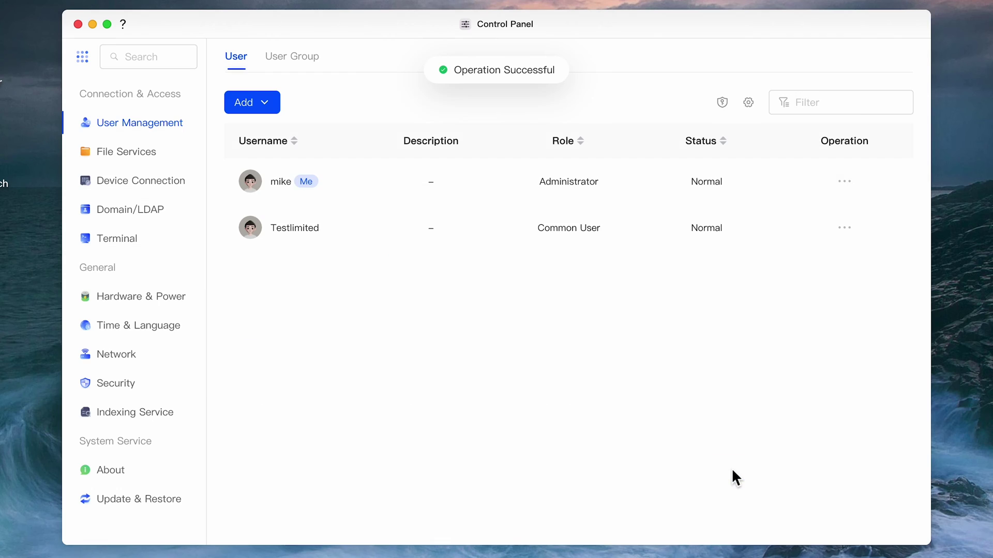
Create user Testunlimited with a password and read/write access to Test 1
click(239, 103)
click(265, 138)
click(423, 143)
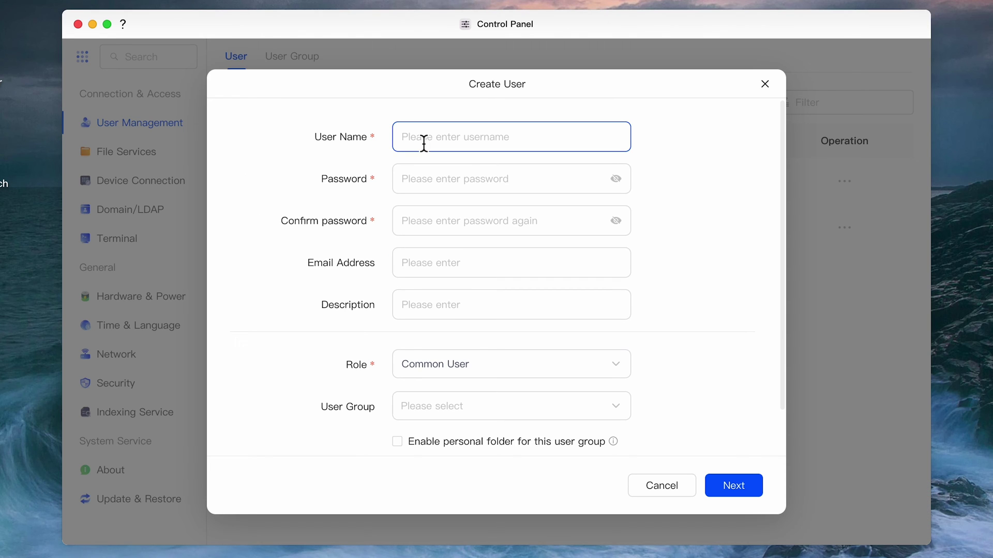
text(Testunlimited)
click(456, 178)
text(••••••••••)
key(Tab)
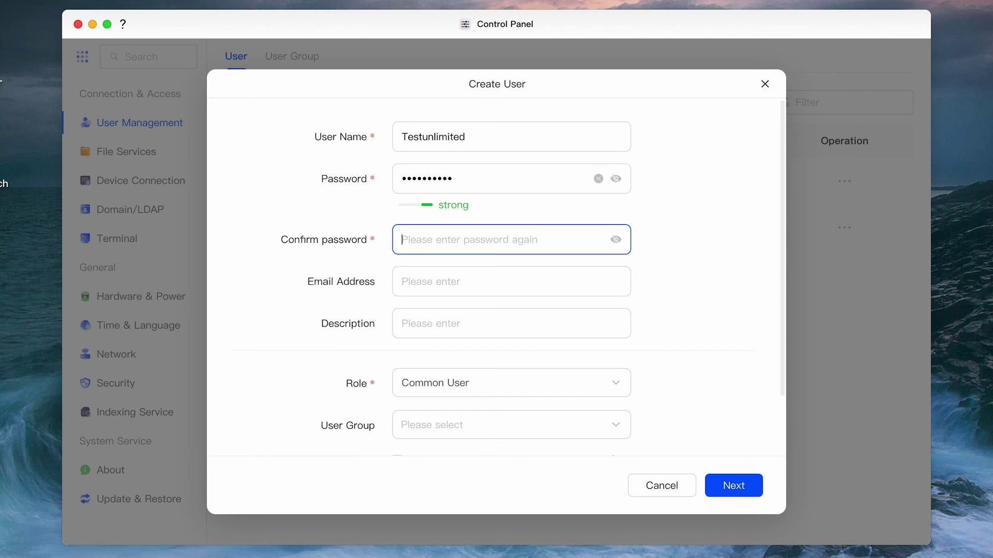
text(••••••••••)
click(760, 483)
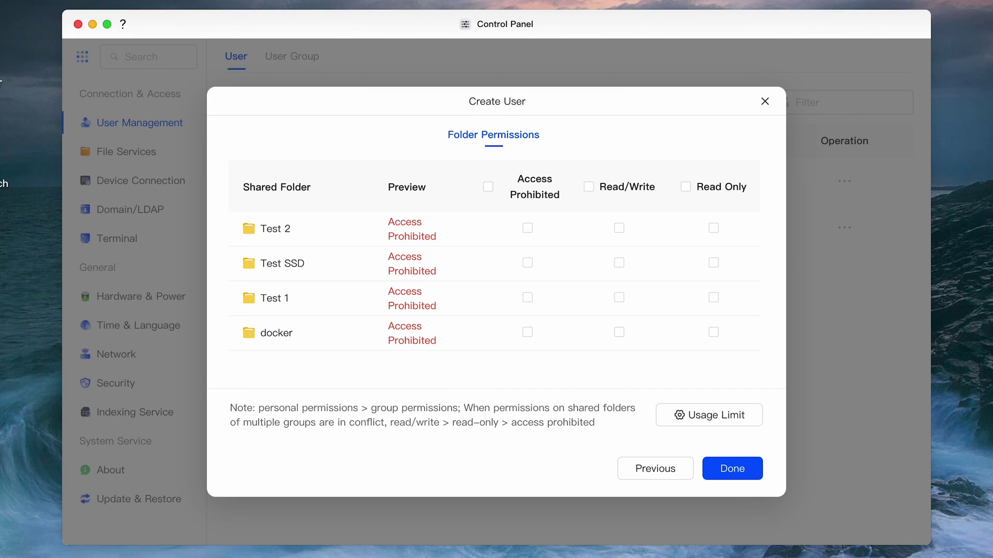
click(622, 300)
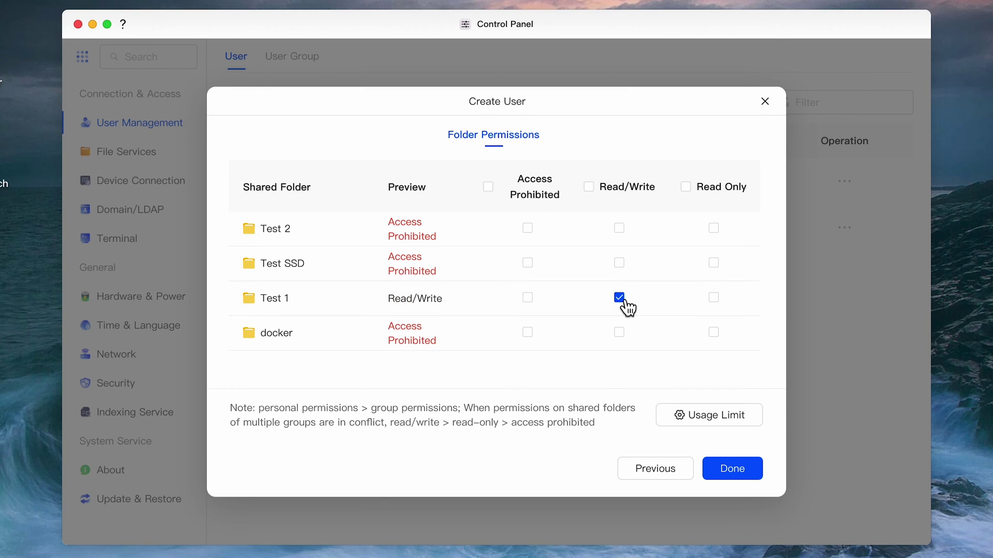
click(729, 468)
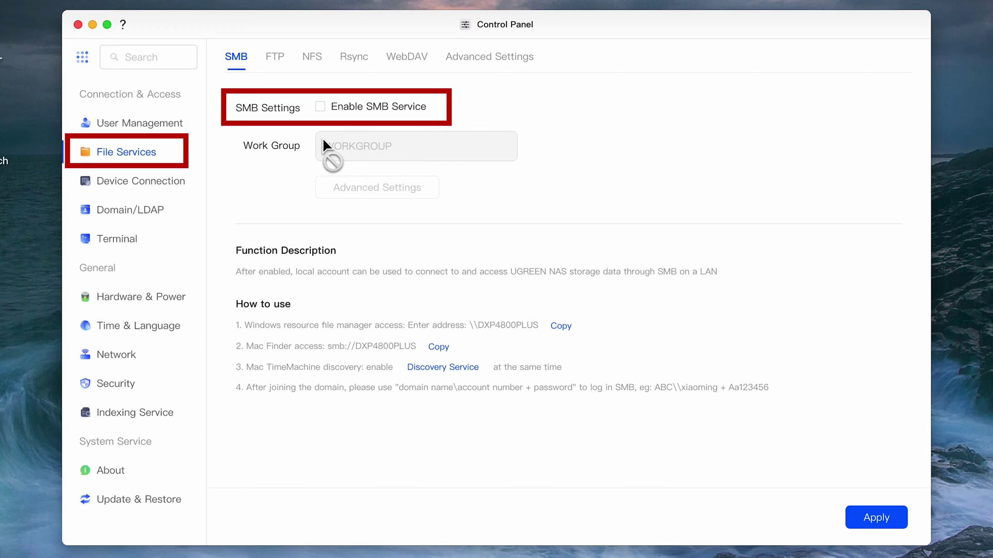
Tick Enable SMB Service in File Services
click(320, 107)
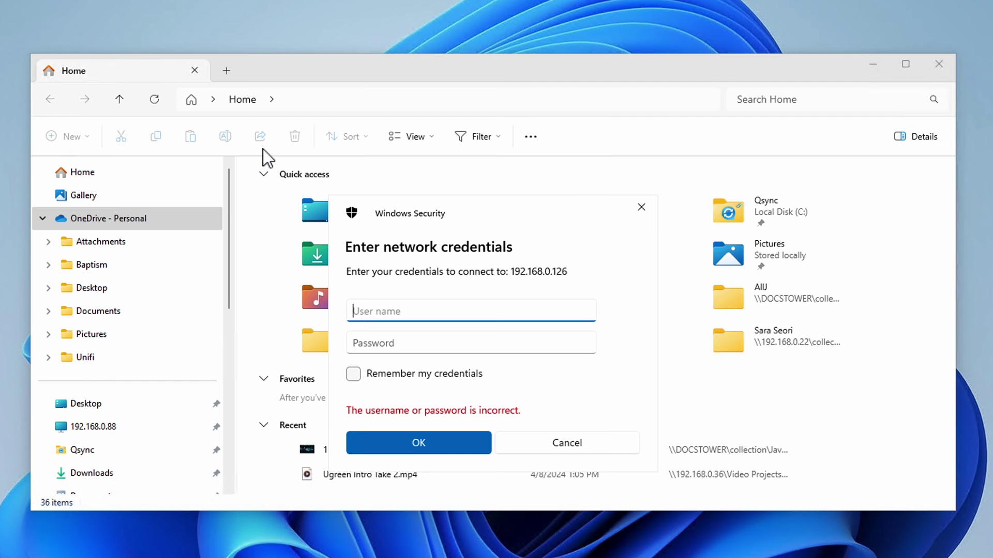
Log in to \\192.168.0.126 as Testlimited and verify deleting and creating folders is denied
text(Testlimited)
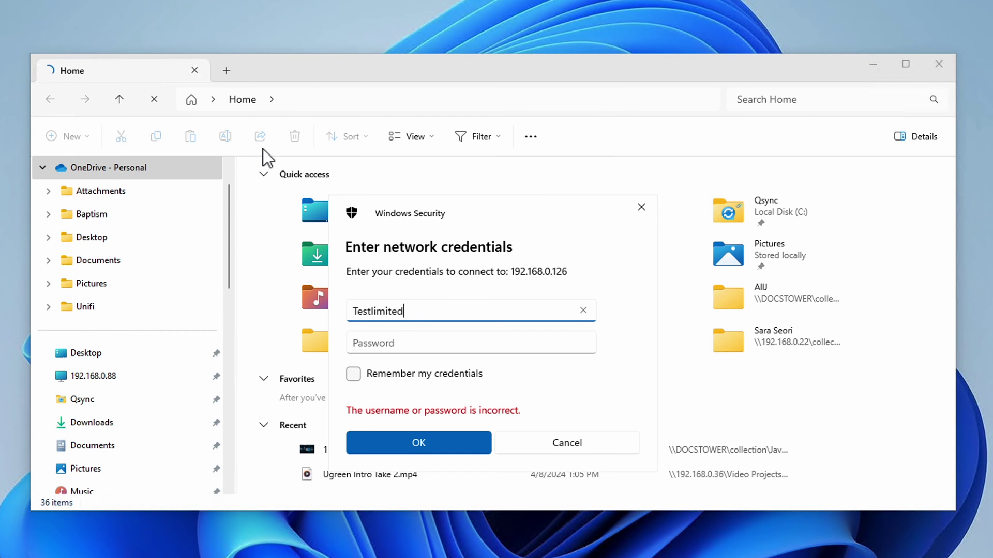
key(Tab)
text(********)
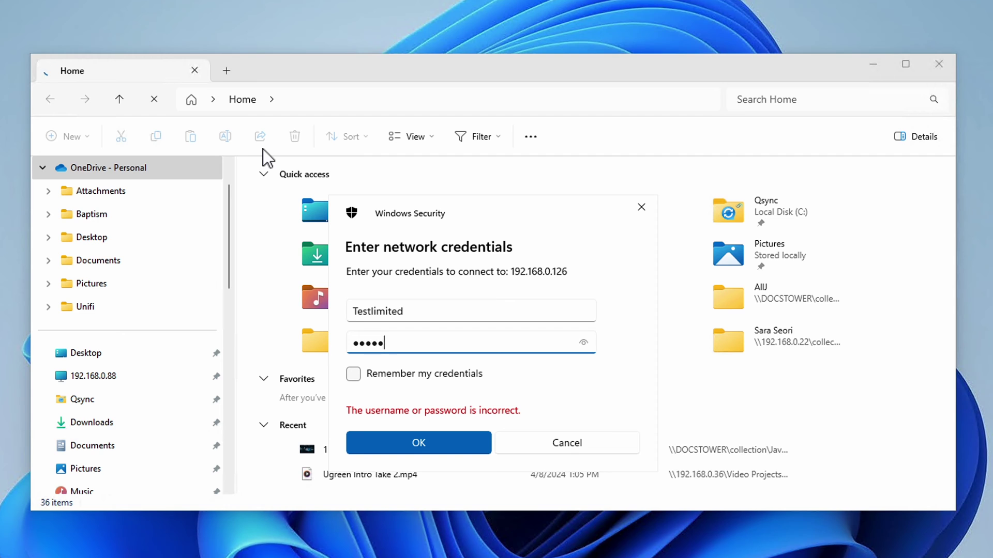
text(***)
key(Return)
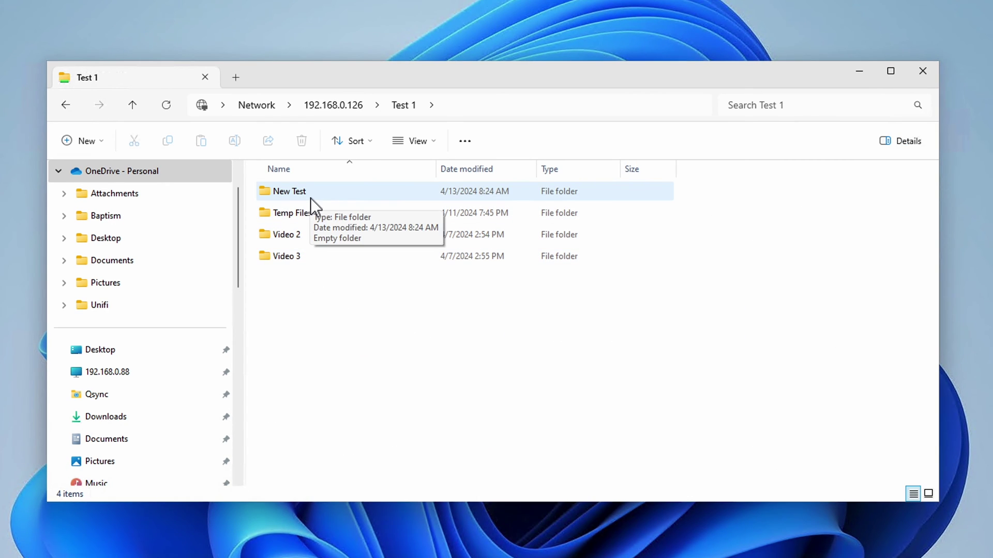
click(308, 194)
key(Delete)
click(540, 305)
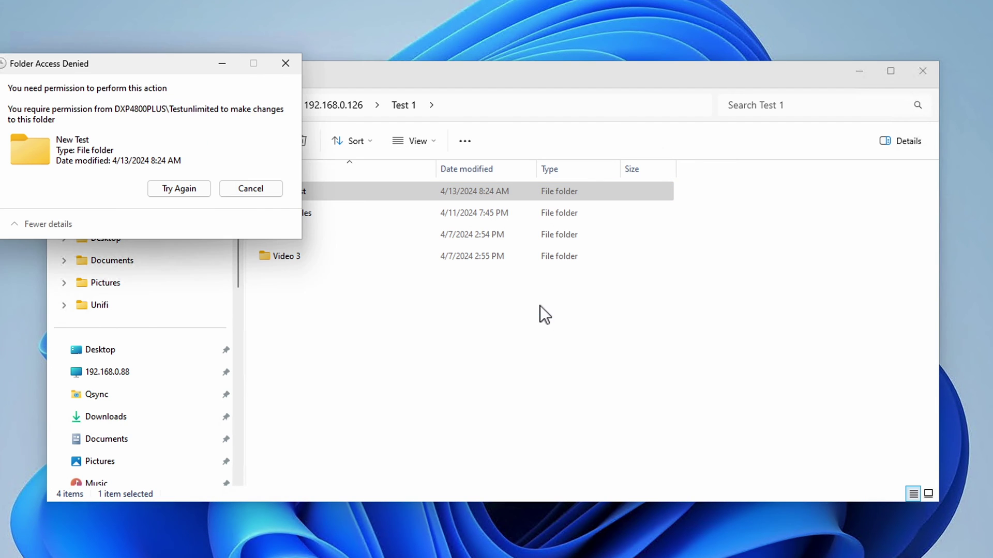
click(251, 188)
click(336, 295)
click(86, 140)
click(91, 168)
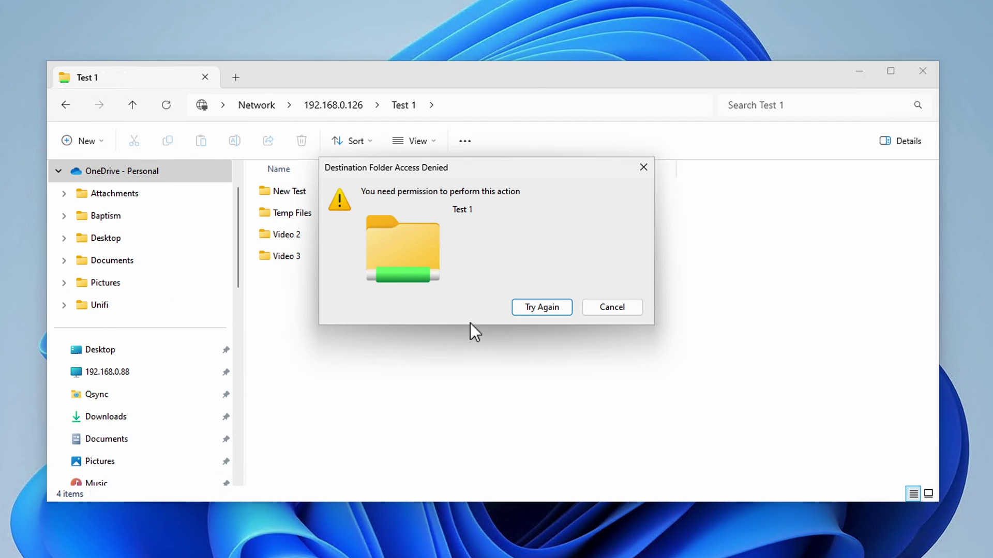
click(605, 308)
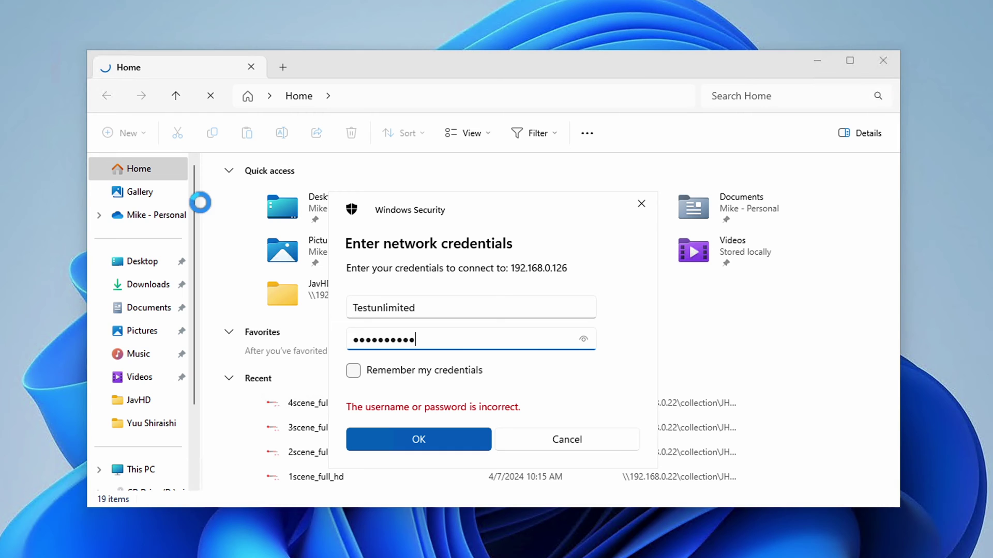
As the read/write user, delete title00 and create a 'New Test' folder in Test 1
click(408, 442)
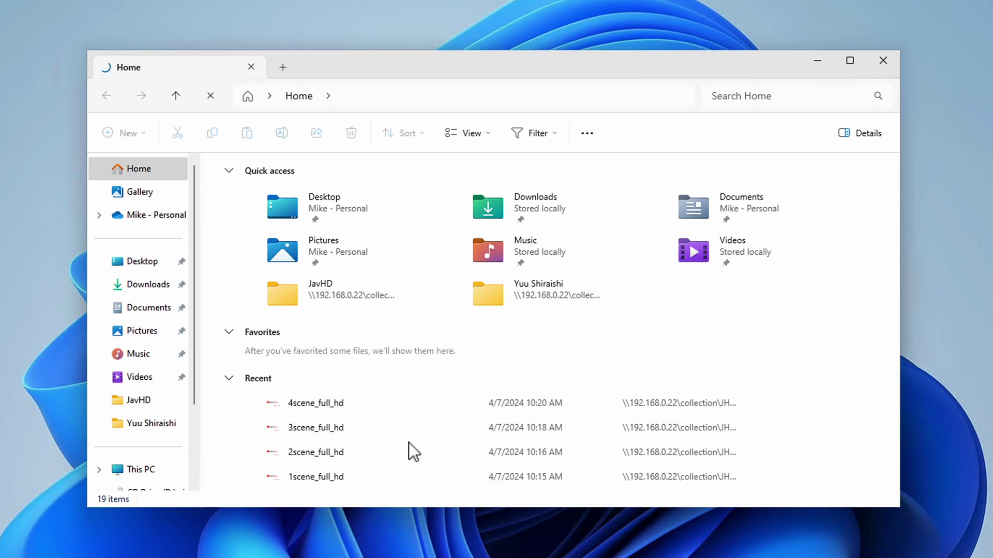
double_click(598, 178)
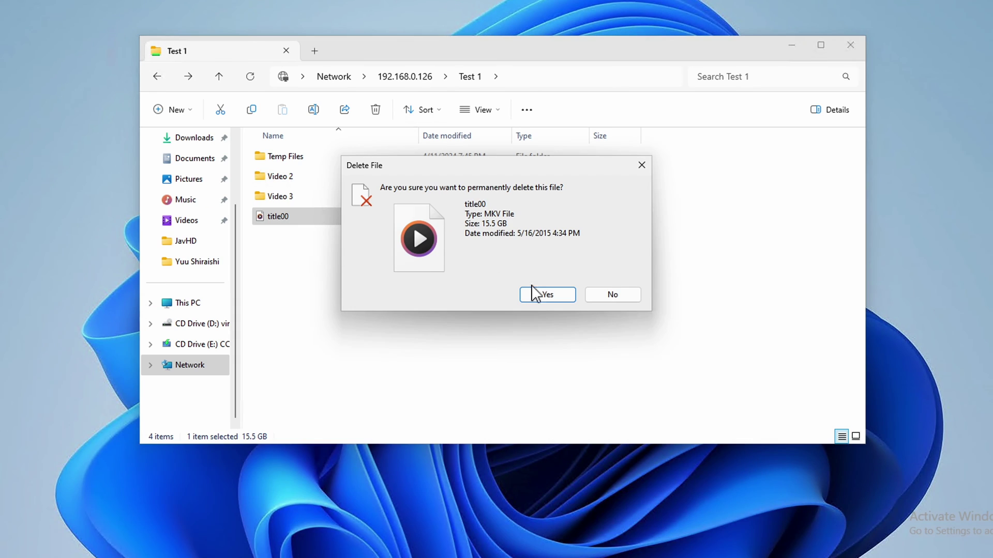
click(541, 294)
click(189, 110)
click(178, 139)
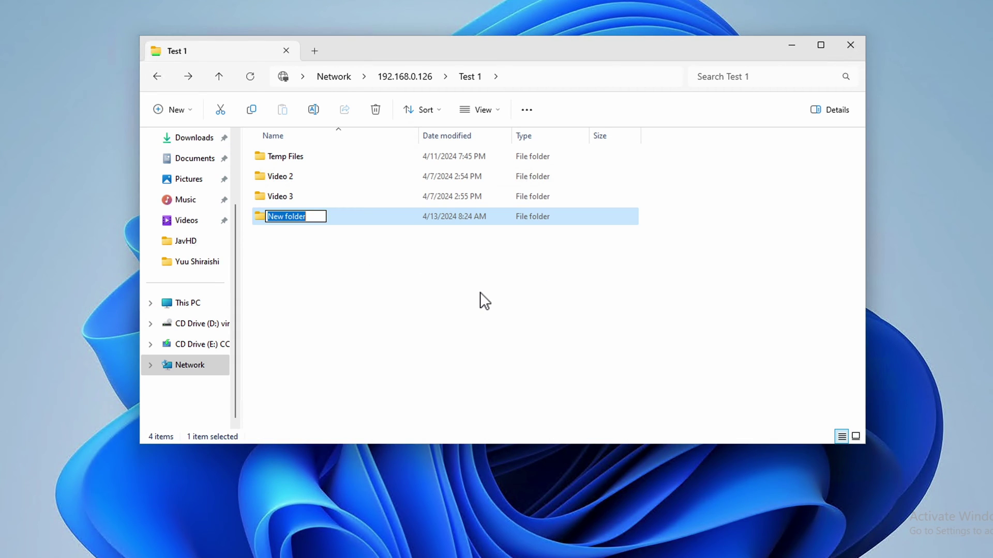
text(New Test)
key(Return)
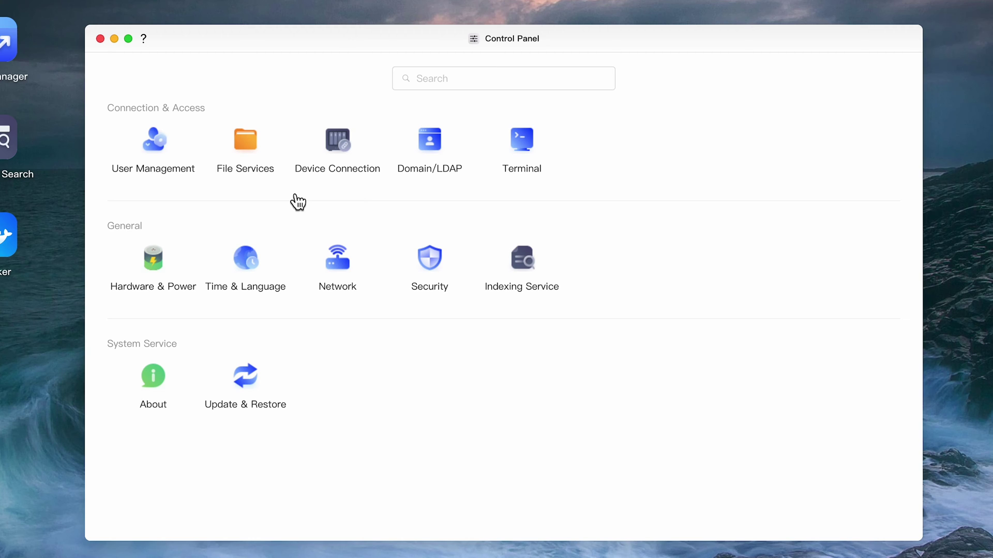
Review the SMB, FTP, NFS, Rsync and WebDAV tabs, then view Device Connection LAN settings
click(251, 156)
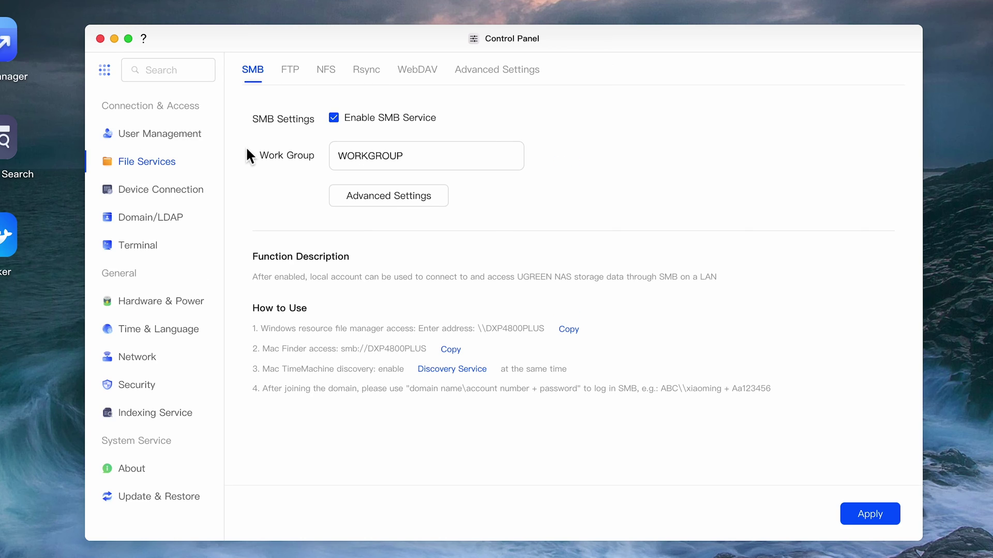
click(299, 74)
click(326, 78)
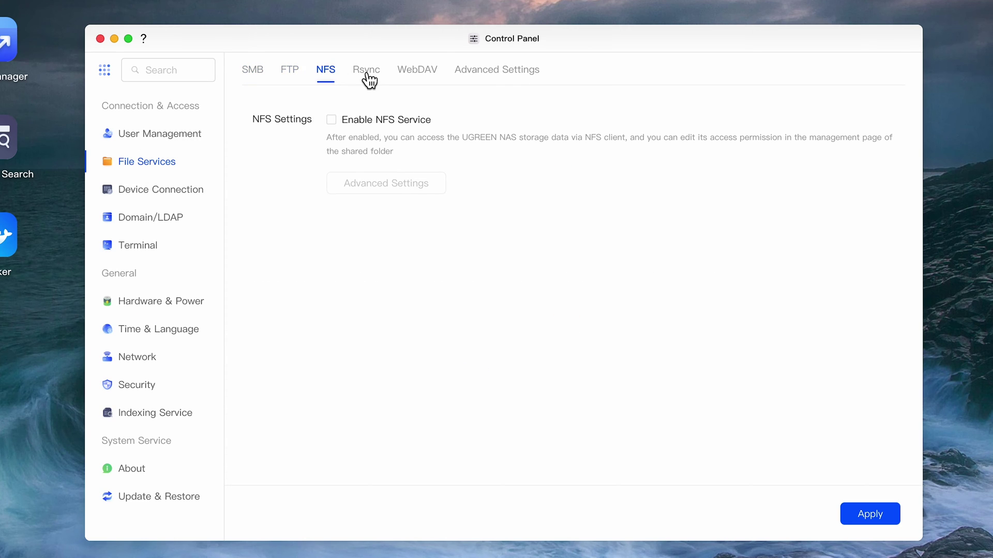
click(371, 81)
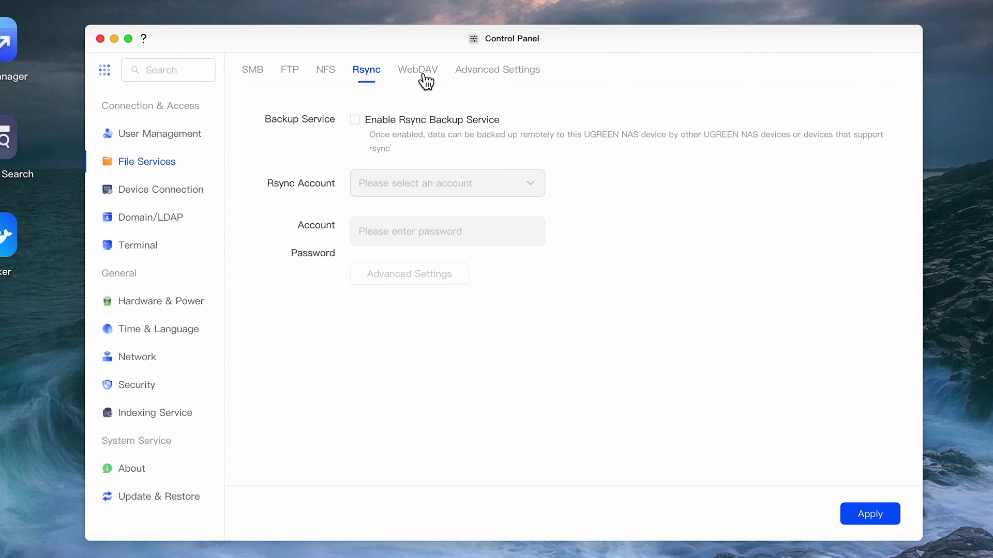
click(424, 79)
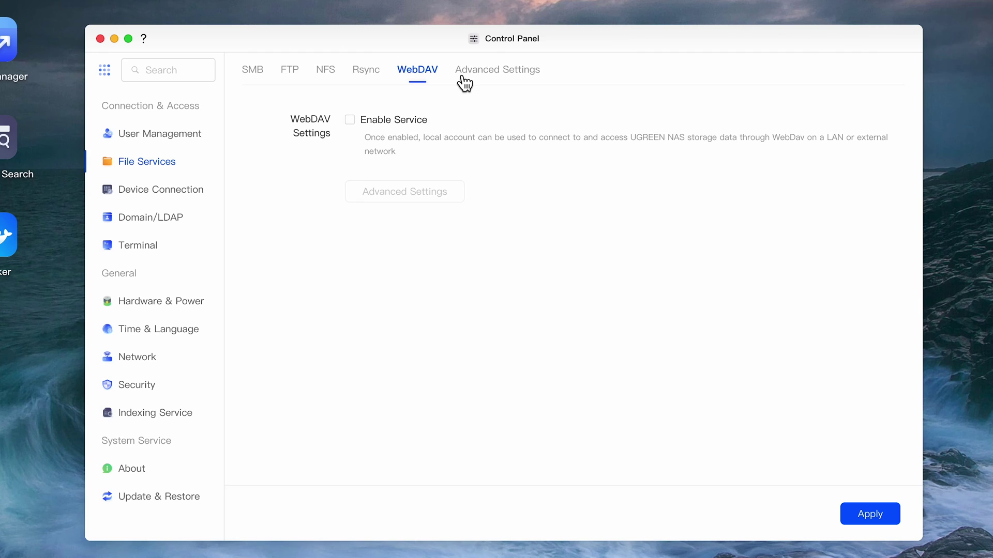
click(160, 191)
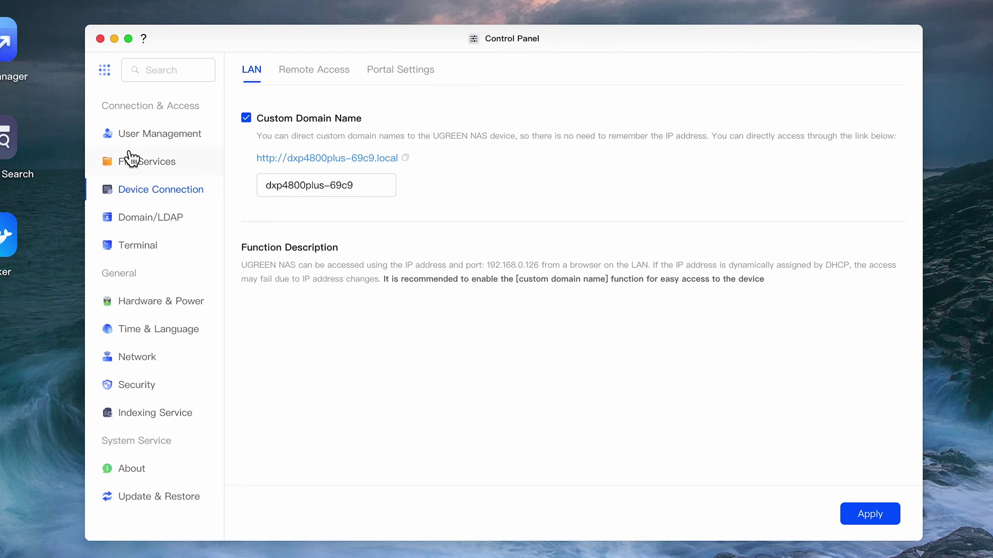
Review the UGREENlink and DDNS remote access options, then bring up the Hardware & Power settings
click(325, 72)
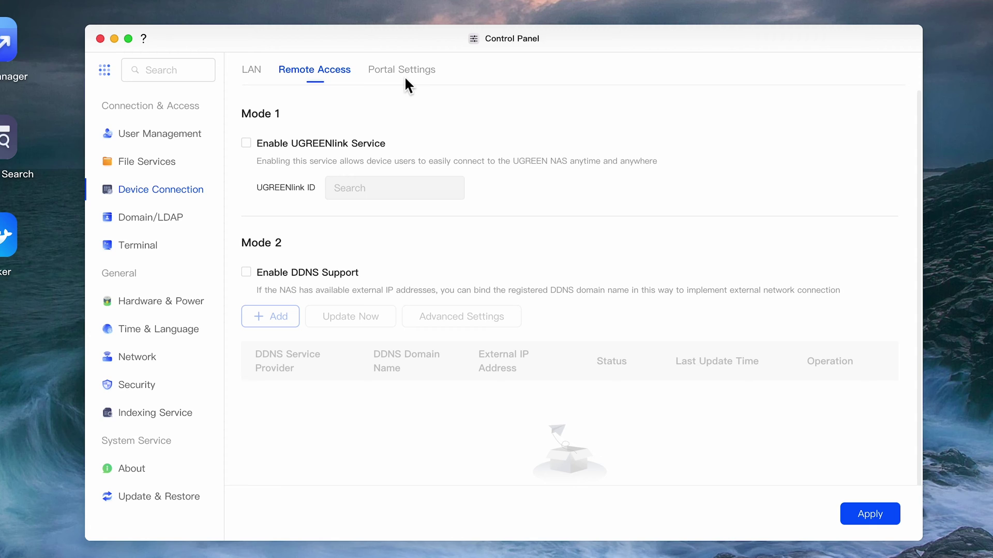
click(150, 301)
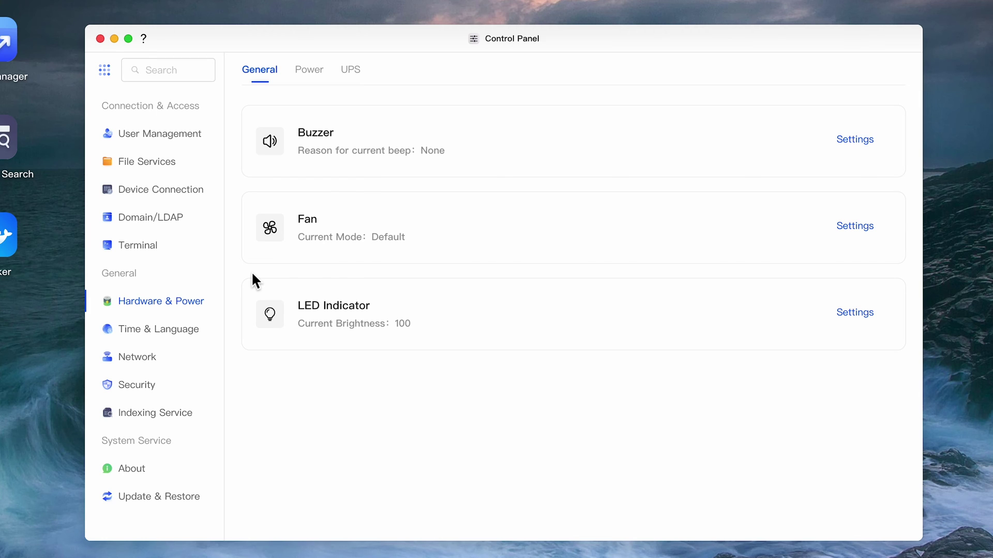
Look through Time & Language, Network and the LAN connection details, then reach Security settings
click(144, 331)
click(137, 356)
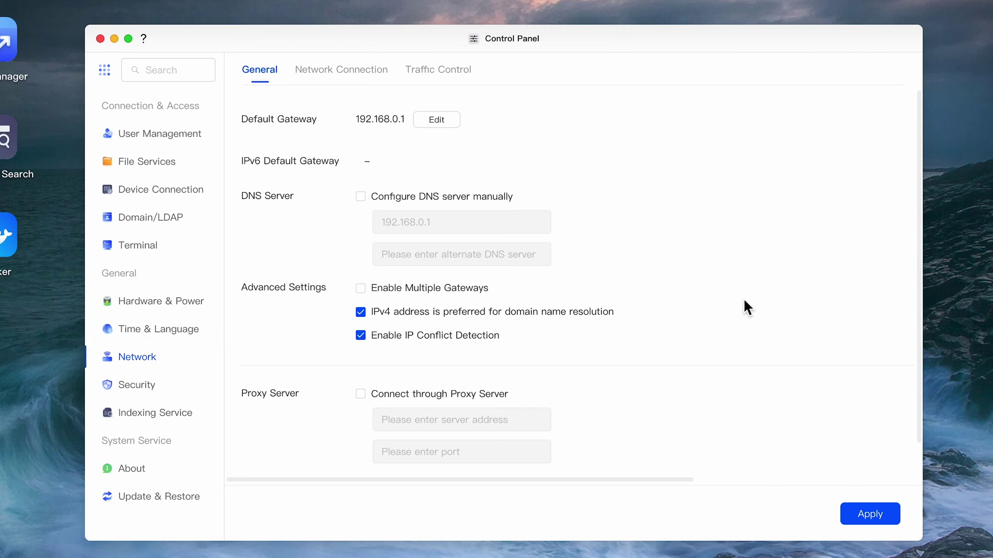
click(343, 73)
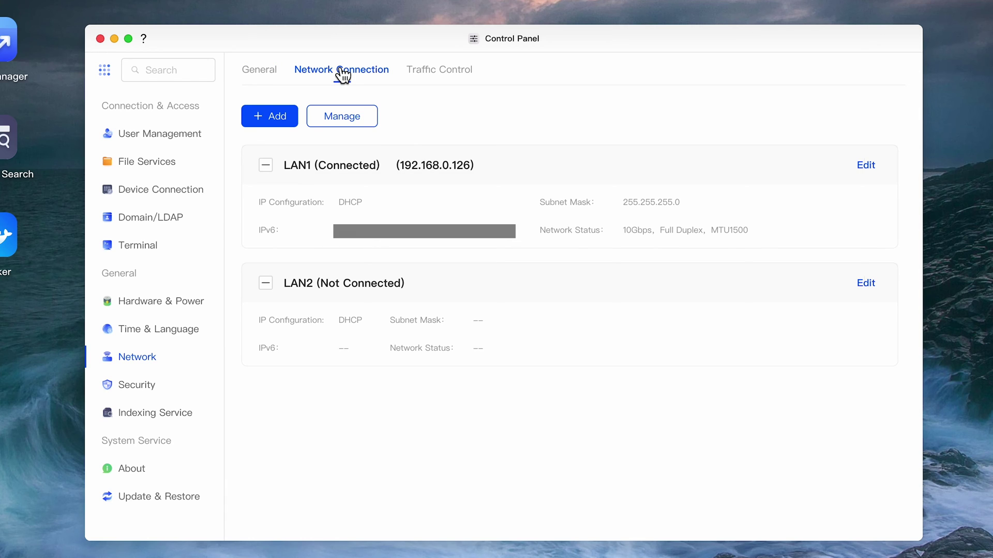
click(155, 389)
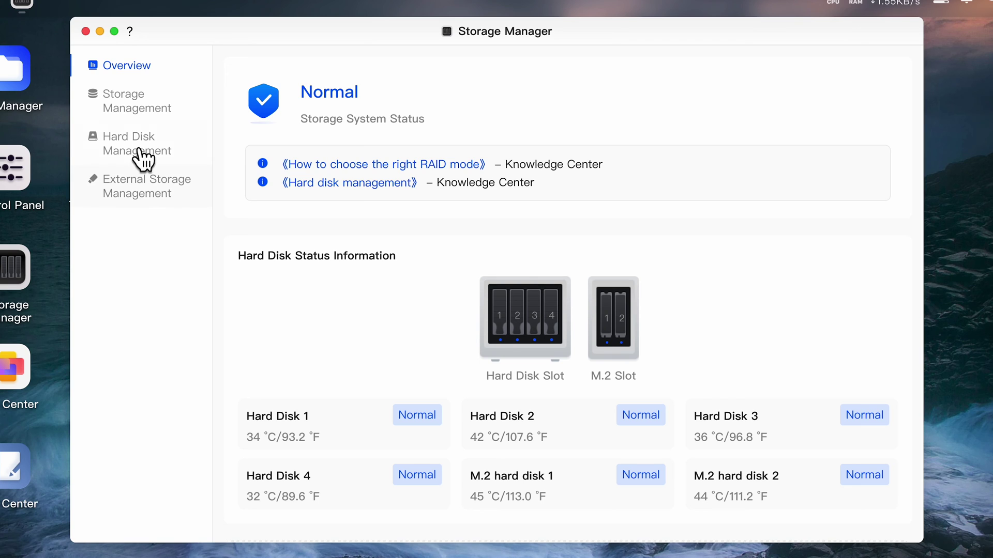
Check the Create Storage Pool option, then choose to put unused M.2 Hard Disk 1 to use
click(134, 101)
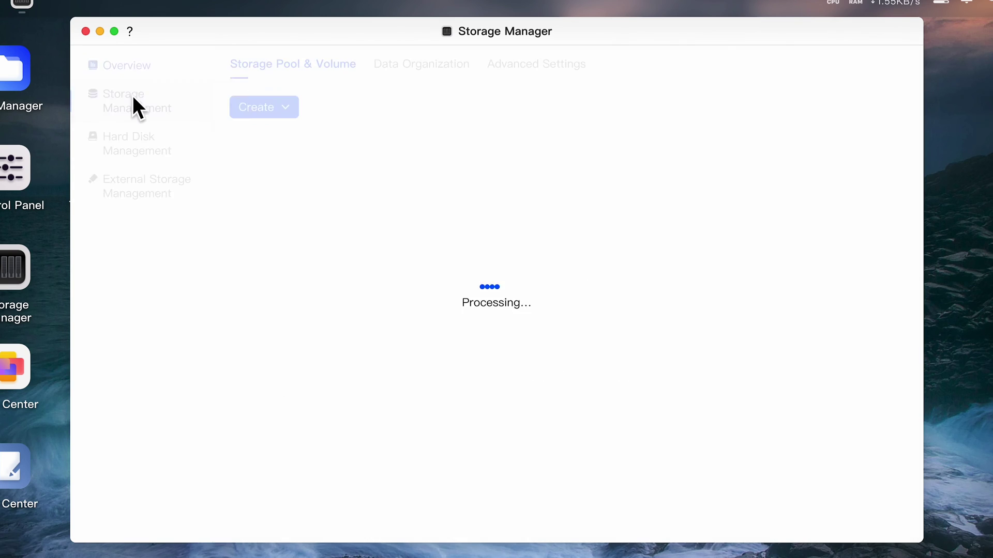
click(287, 109)
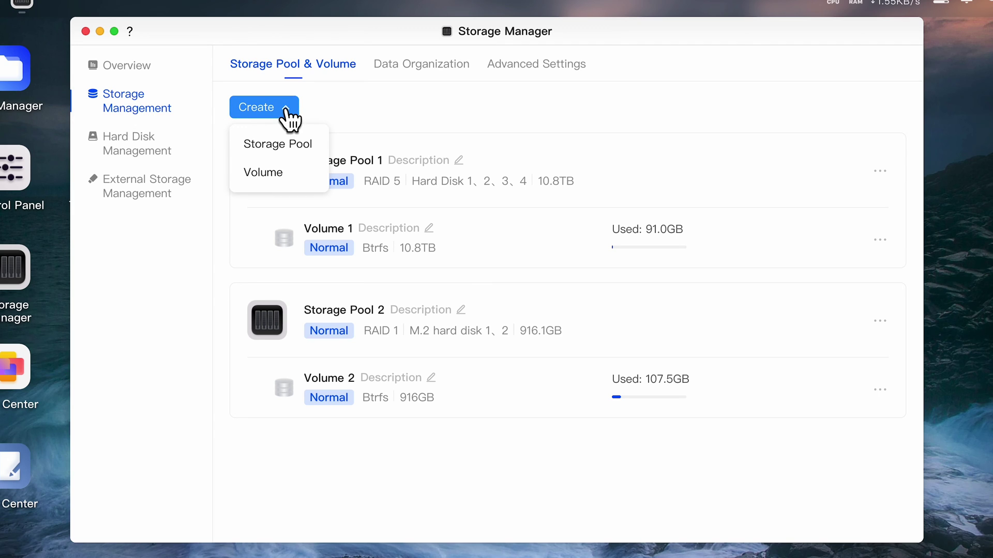
click(288, 147)
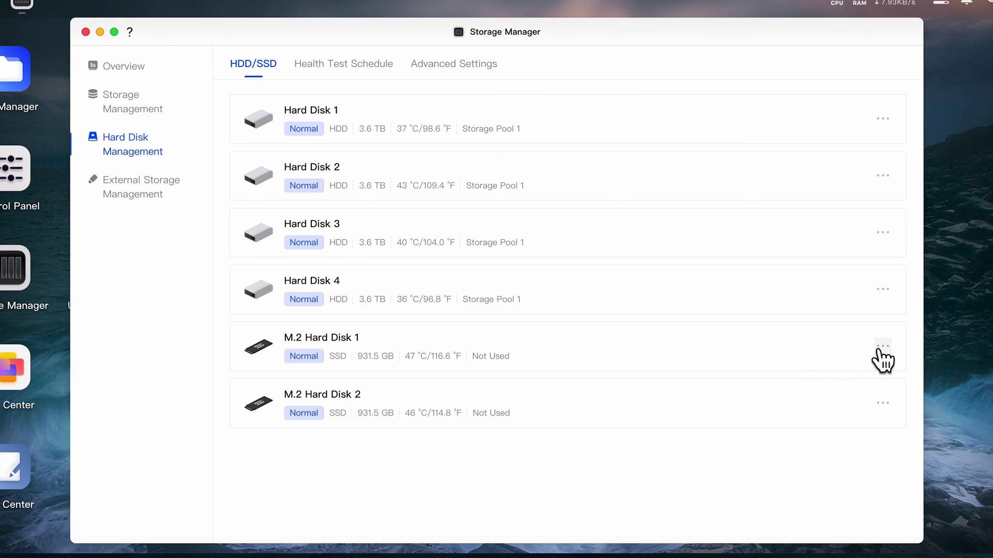
click(881, 347)
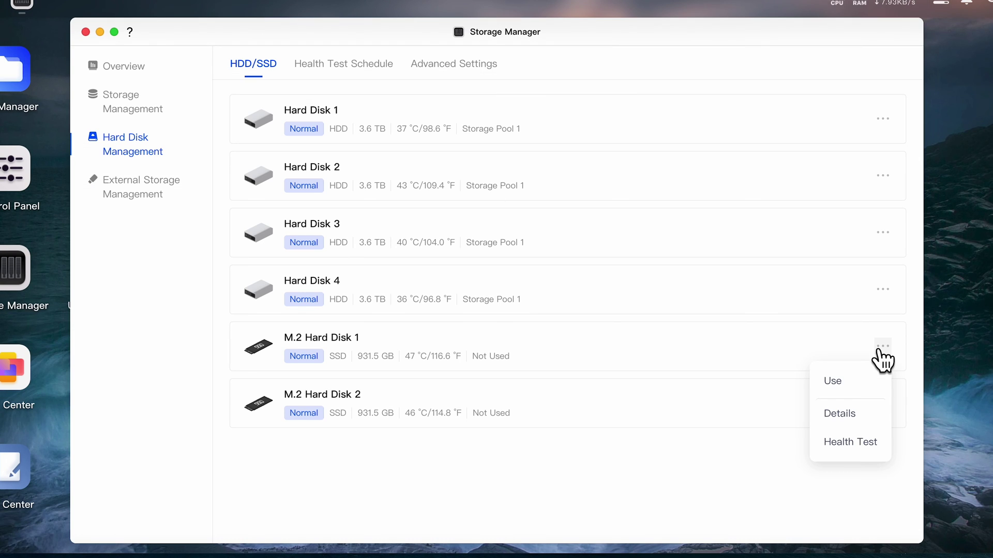
click(843, 381)
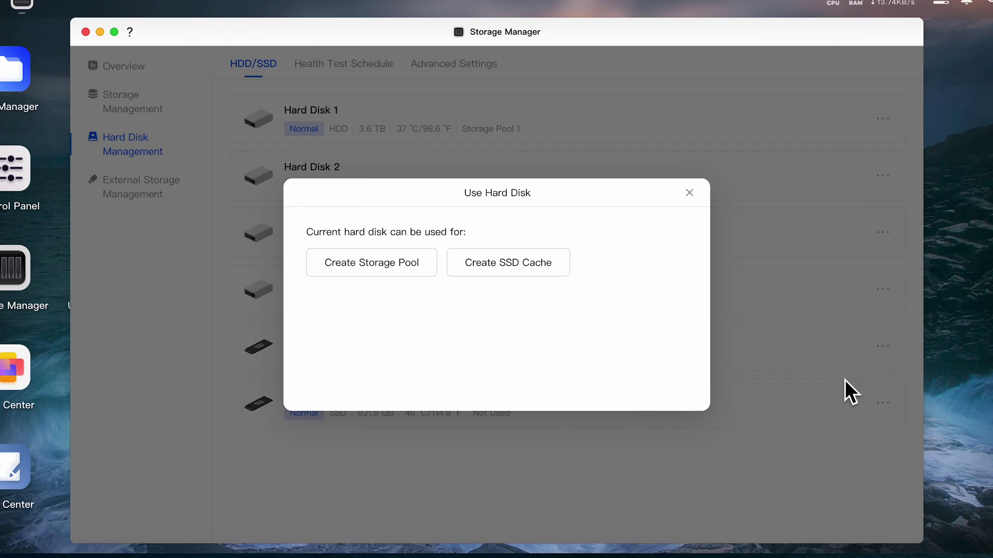
Build a RAID 1 storage pool from M.2 hard disks 1 and 2, accepting the warning and data erase
click(383, 278)
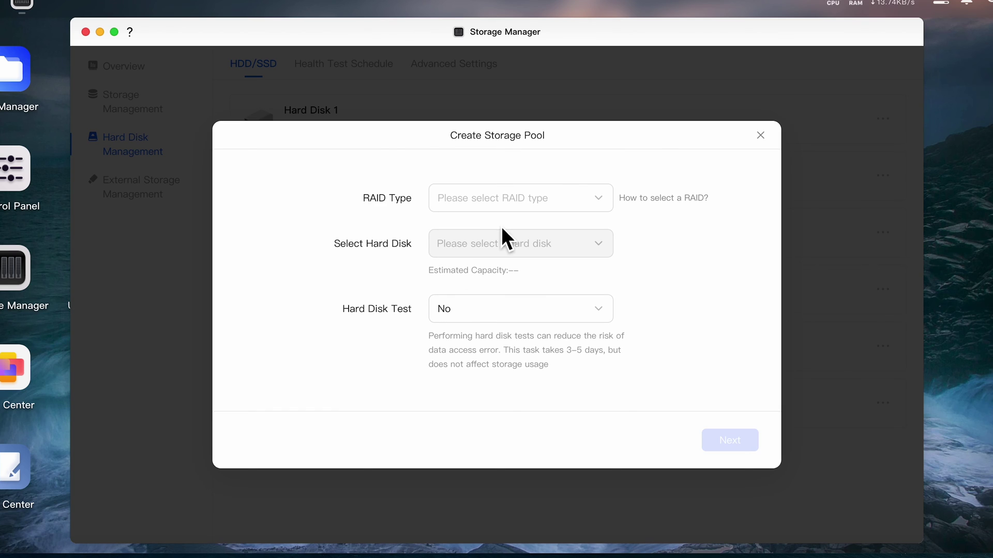
click(540, 202)
click(493, 197)
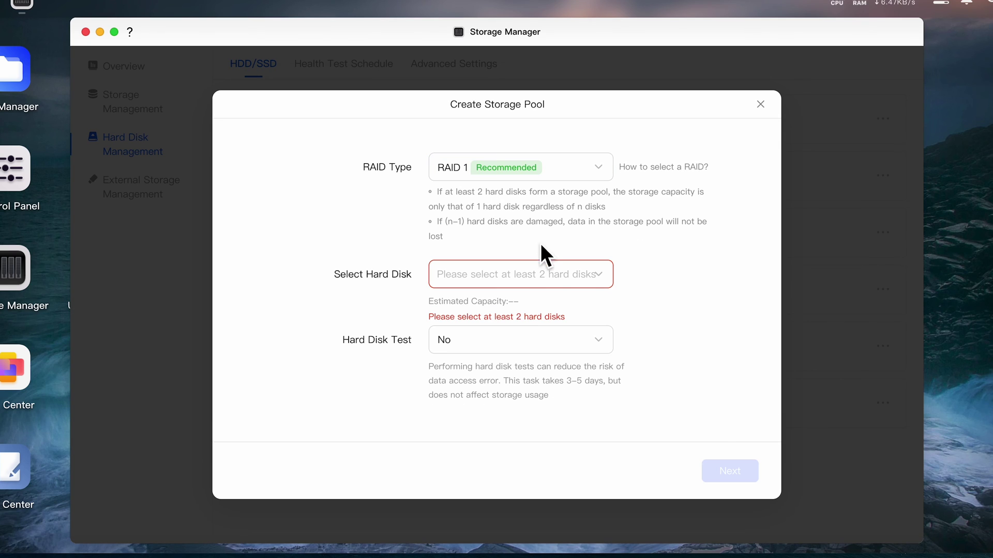
click(536, 278)
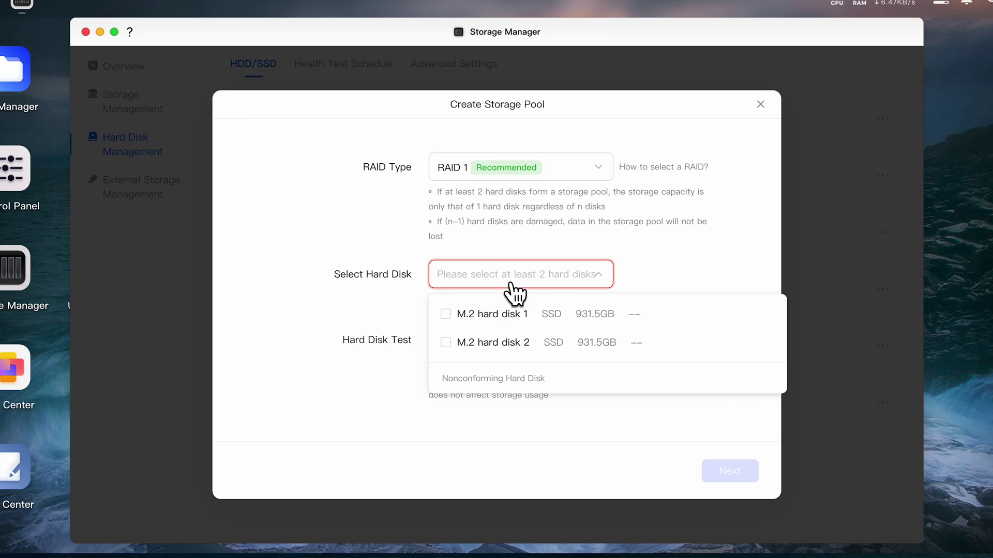
click(449, 320)
click(447, 344)
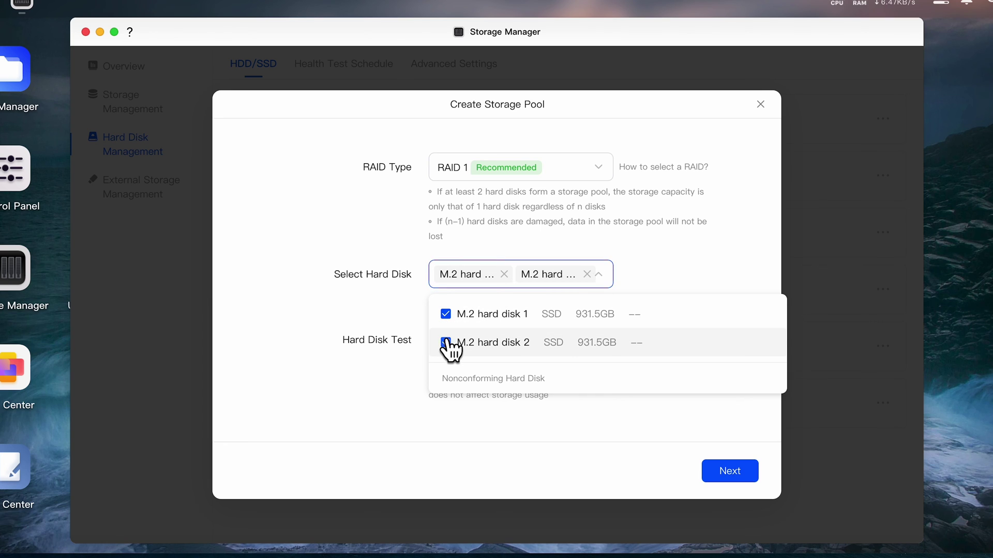
click(693, 424)
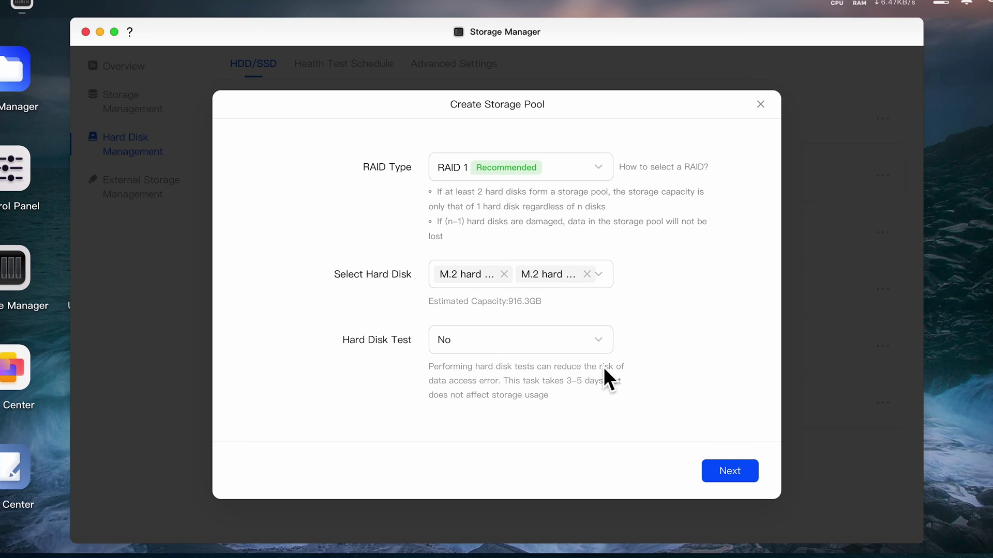
click(725, 475)
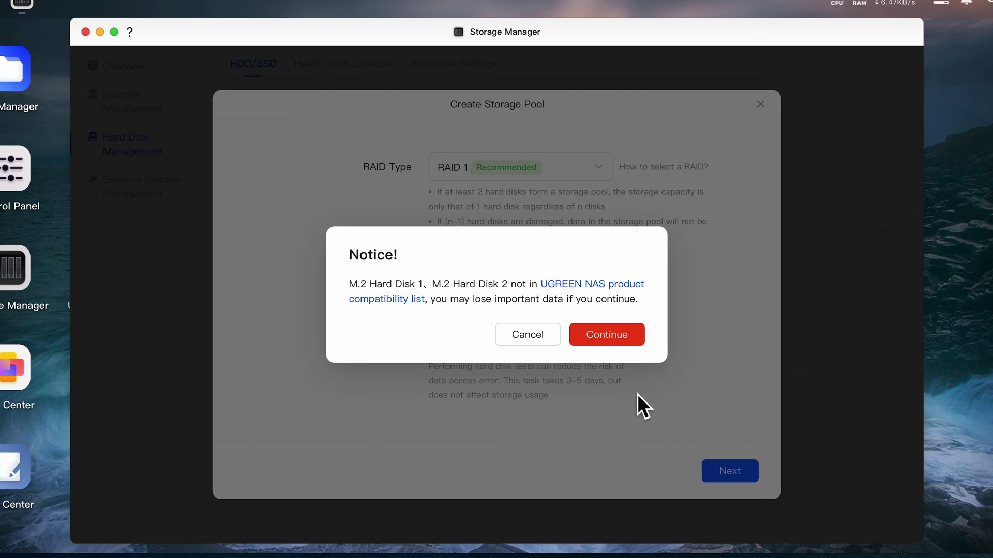
click(626, 327)
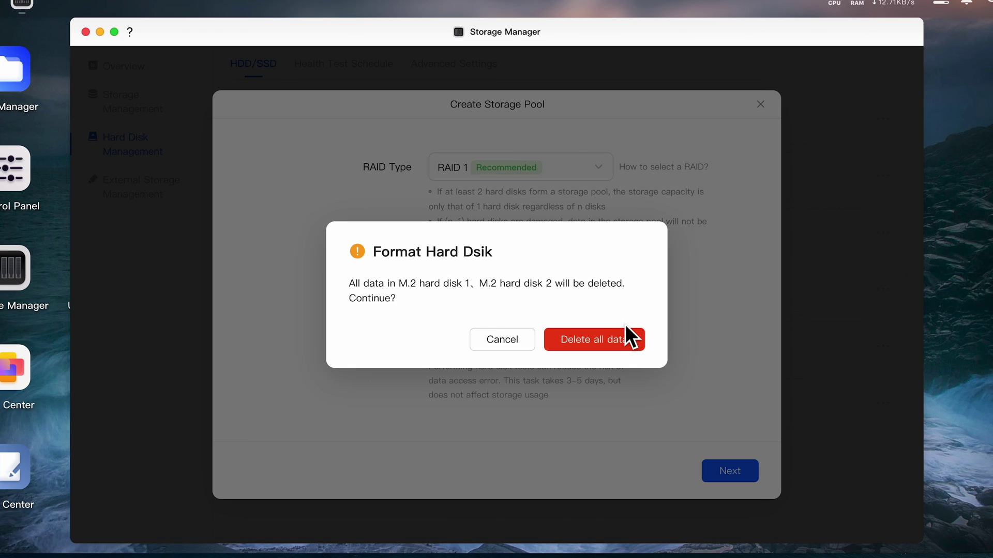
click(593, 340)
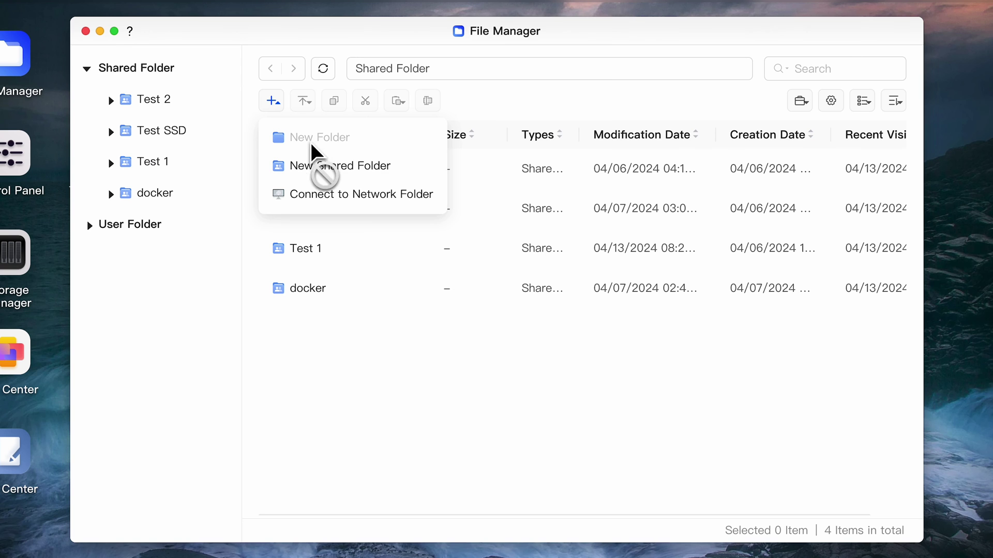
Start a new shared folder named Test-SSD stored on Volume 2 (916 GB)
click(317, 168)
text(Test-SSD)
click(465, 239)
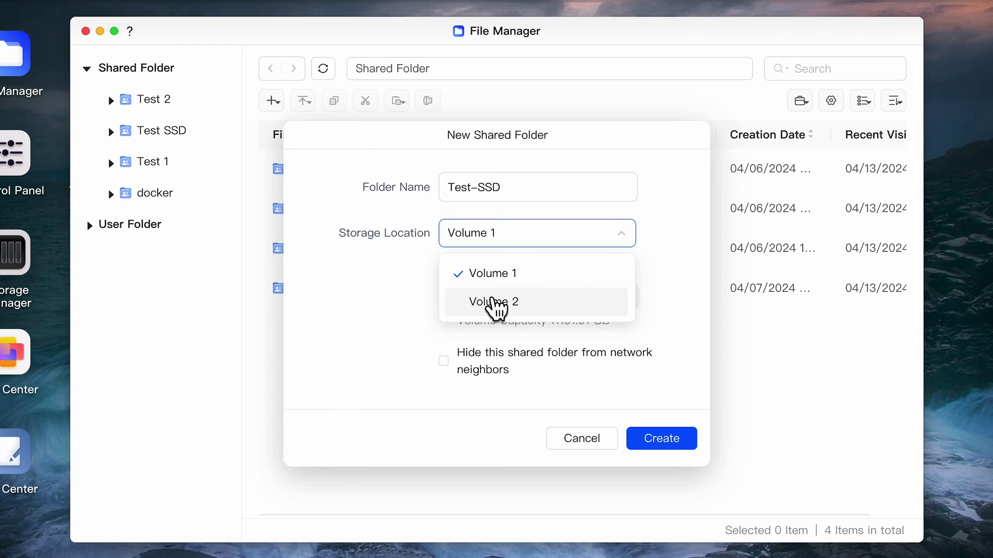
click(494, 302)
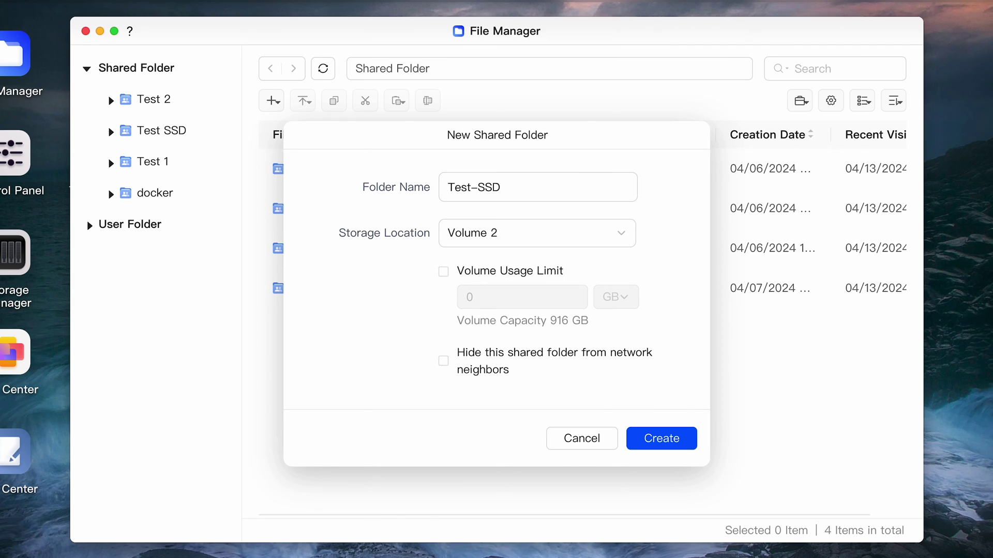